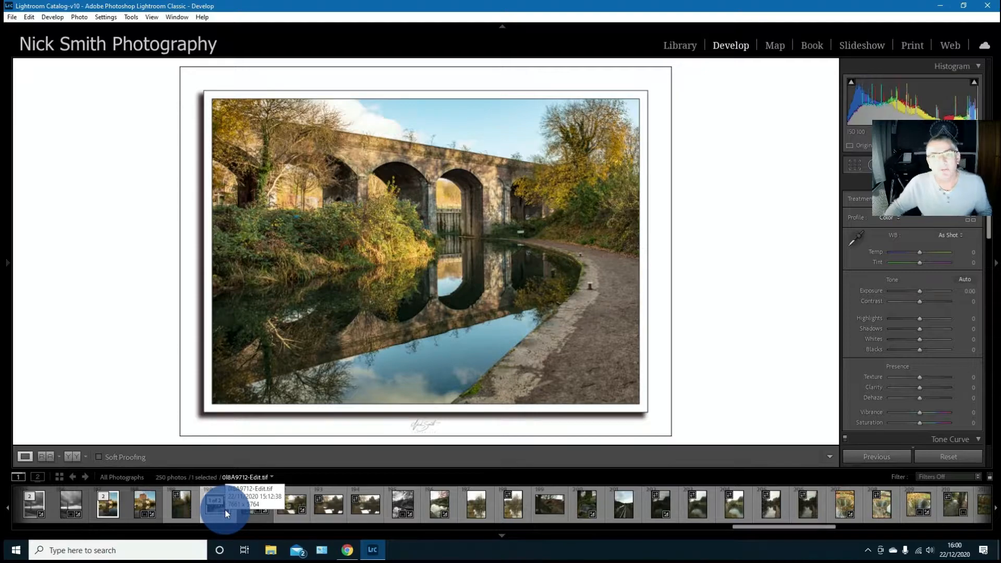
# Step: Open the raw canal viaduct photo 0I8A9712.CR2 for editing in Adobe Photoshop 2021
pyautogui.click(247, 509)
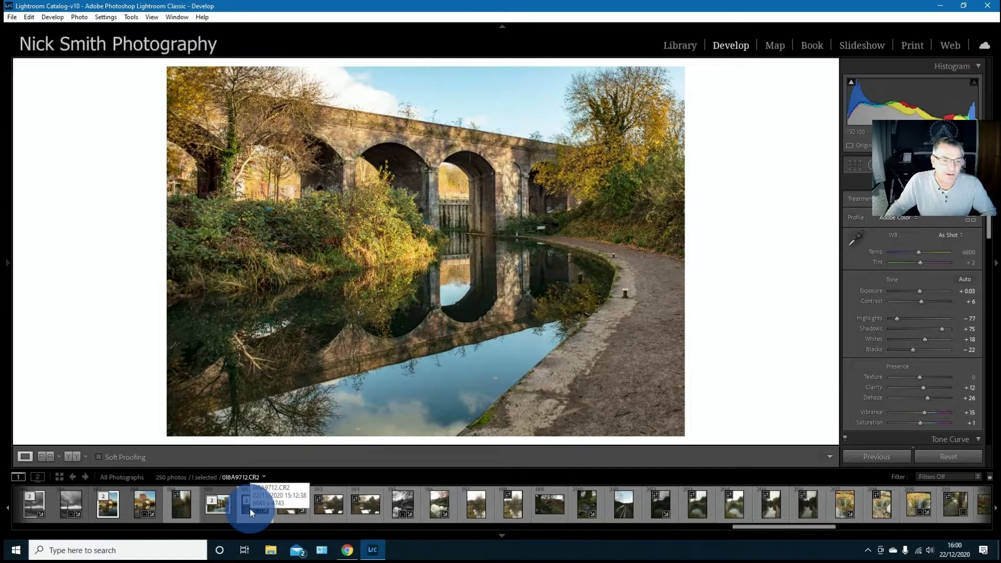
pyautogui.rightClick(250, 508)
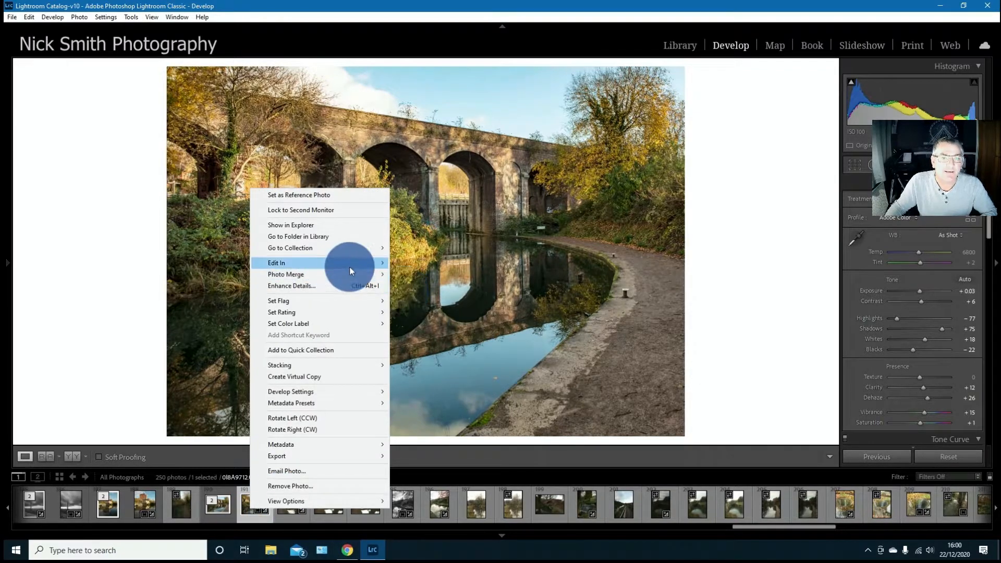
pyautogui.moveTo(349, 264)
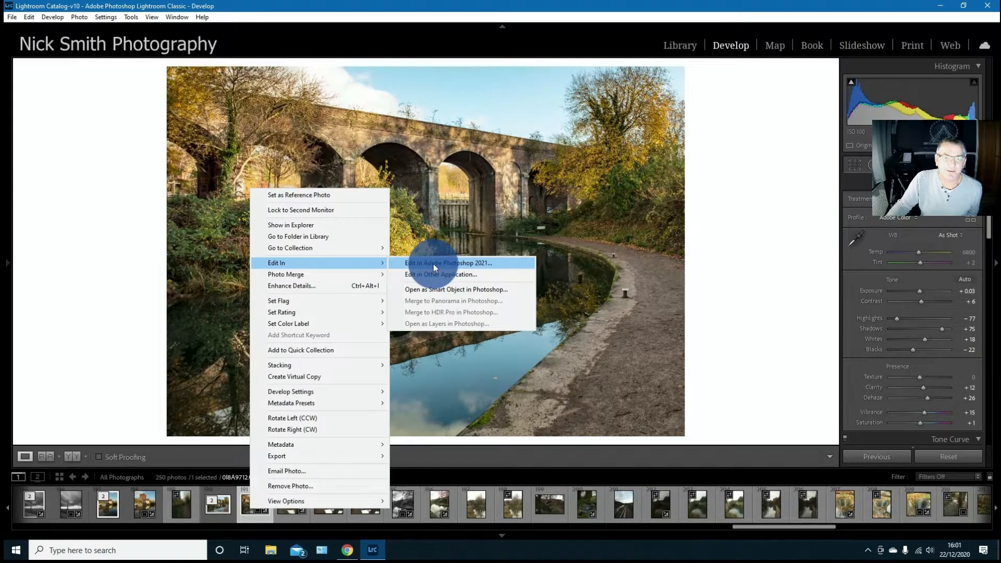
pyautogui.click(433, 264)
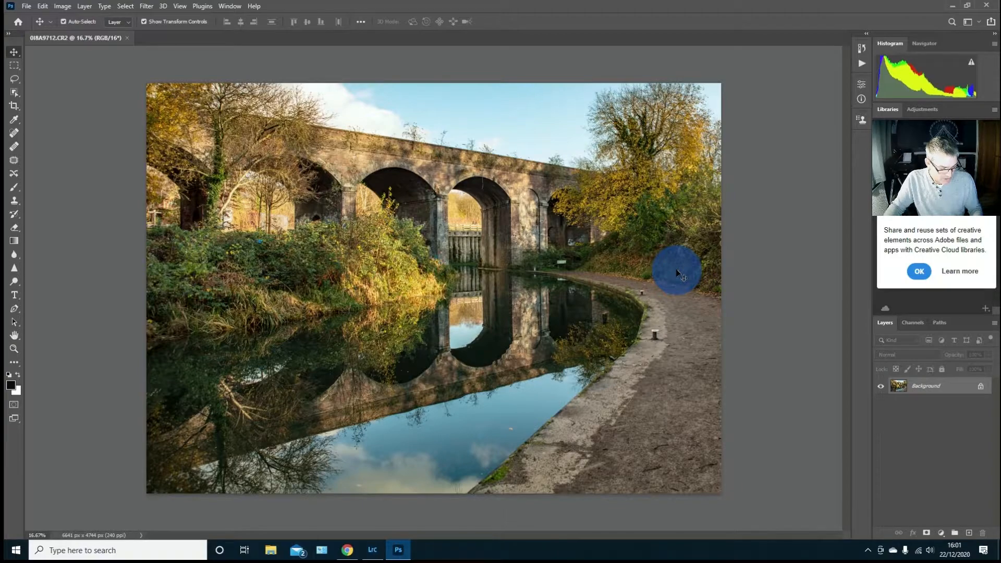
# Step: Set the canvas extension colour to near-black (050202) in the Canvas Size settings
pyautogui.hotkey('ctrl', 'alt', 'c')
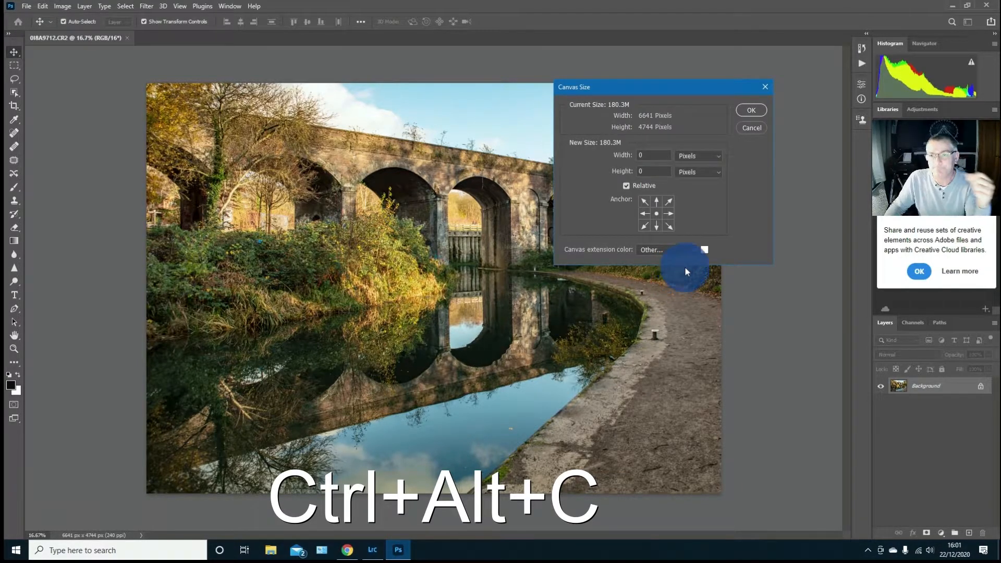
pyautogui.click(711, 251)
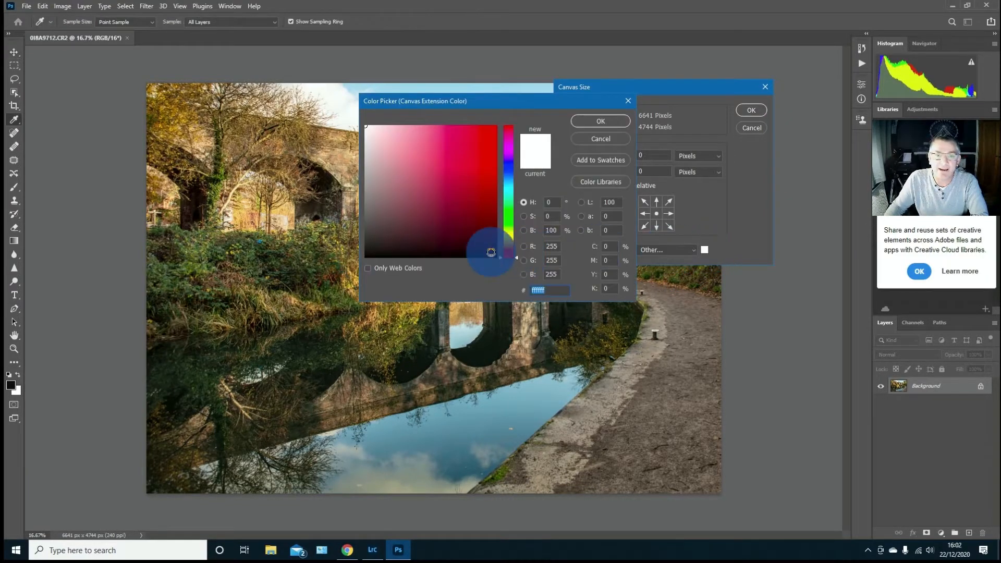
pyautogui.click(456, 255)
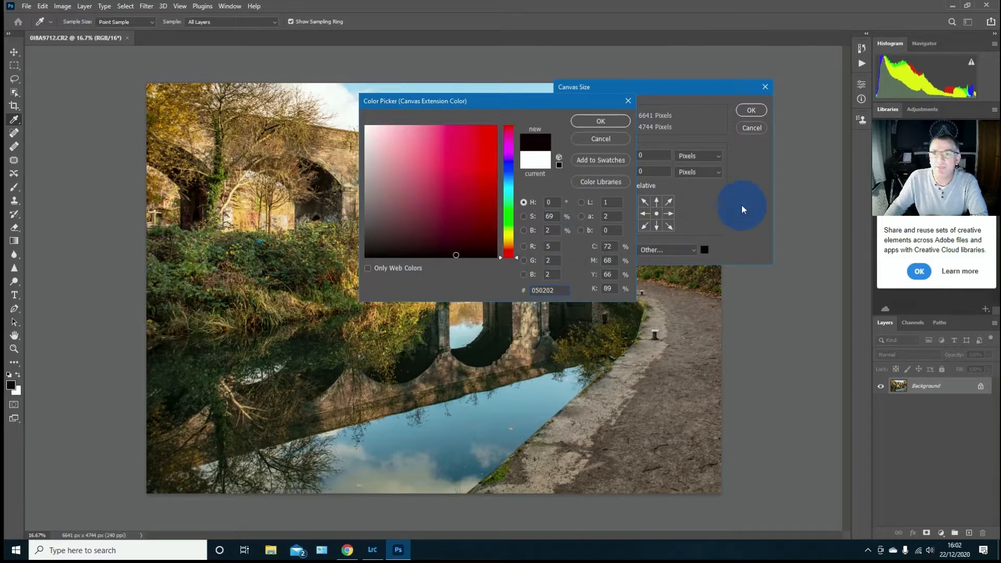
pyautogui.click(601, 121)
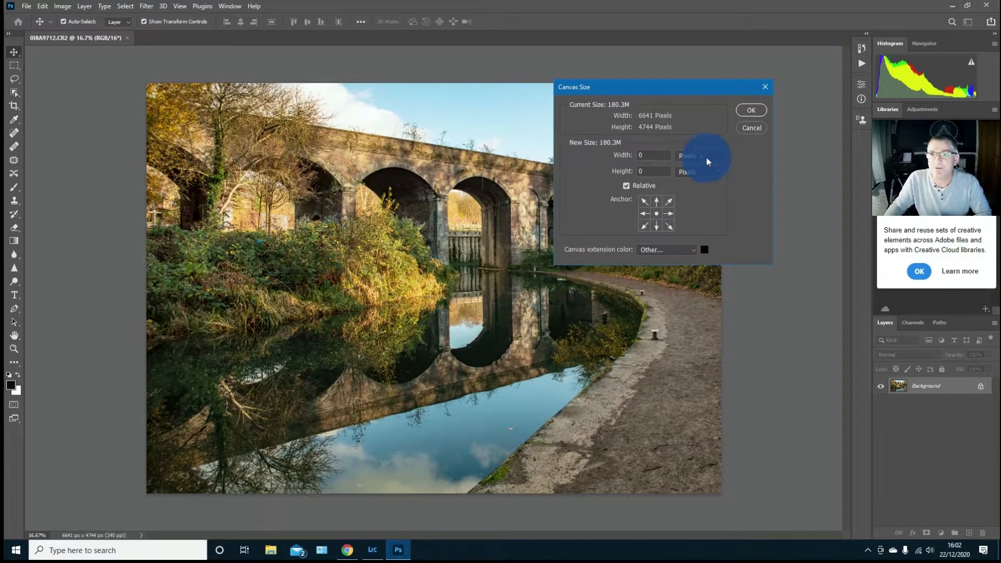
# Step: Extend the canvas by a relative 5 pixels in both width and height to add a thin dark border
pyautogui.click(655, 157)
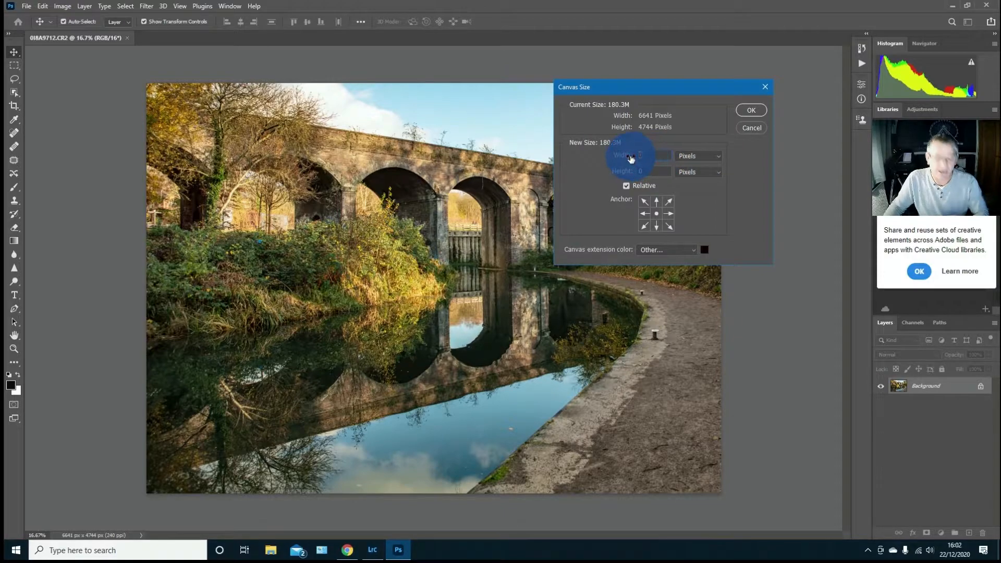
pyautogui.write('5')
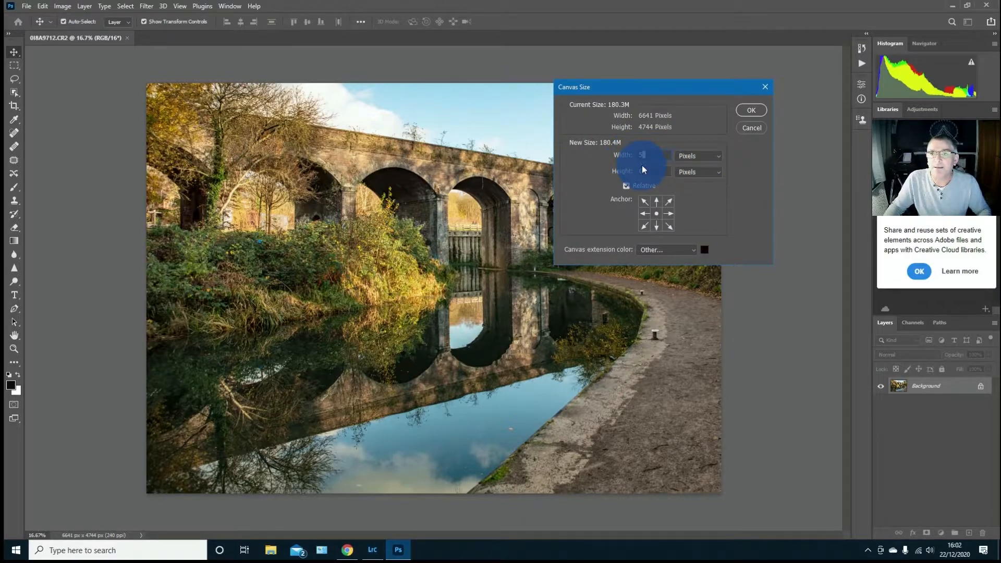
pyautogui.click(639, 170)
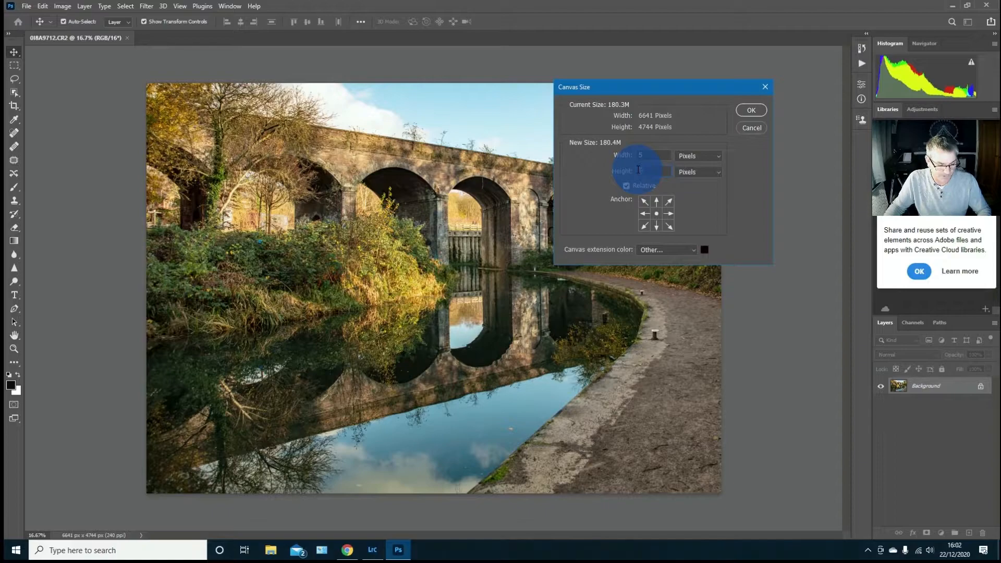
pyautogui.write('5')
pyautogui.click(743, 111)
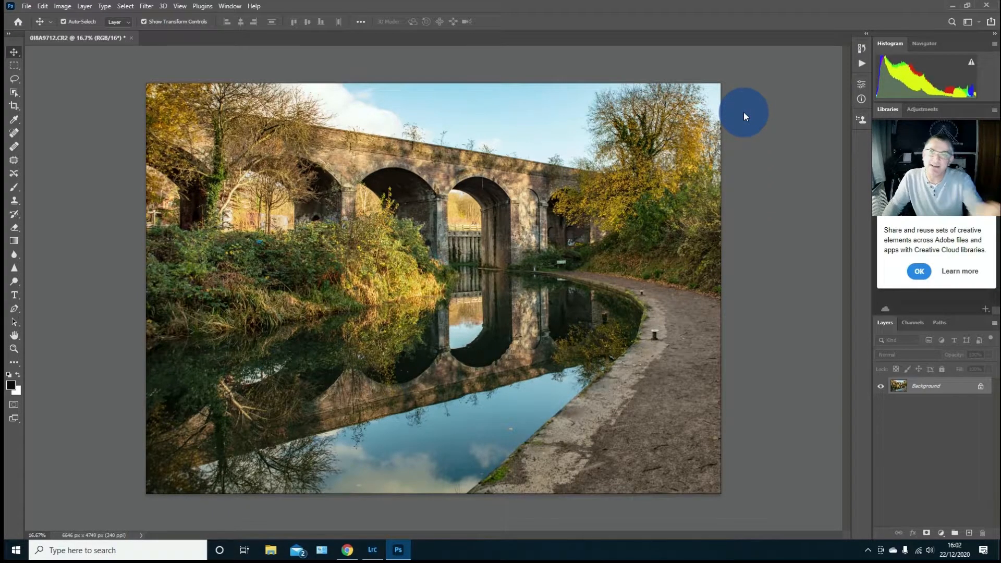
# Step: Inspect the thin dark border up close at the photo's upper right corner
pyautogui.hotkey('ctrl', '+')
pyautogui.hotkey('ctrl', '+')
pyautogui.hotkey('ctrl', '+')
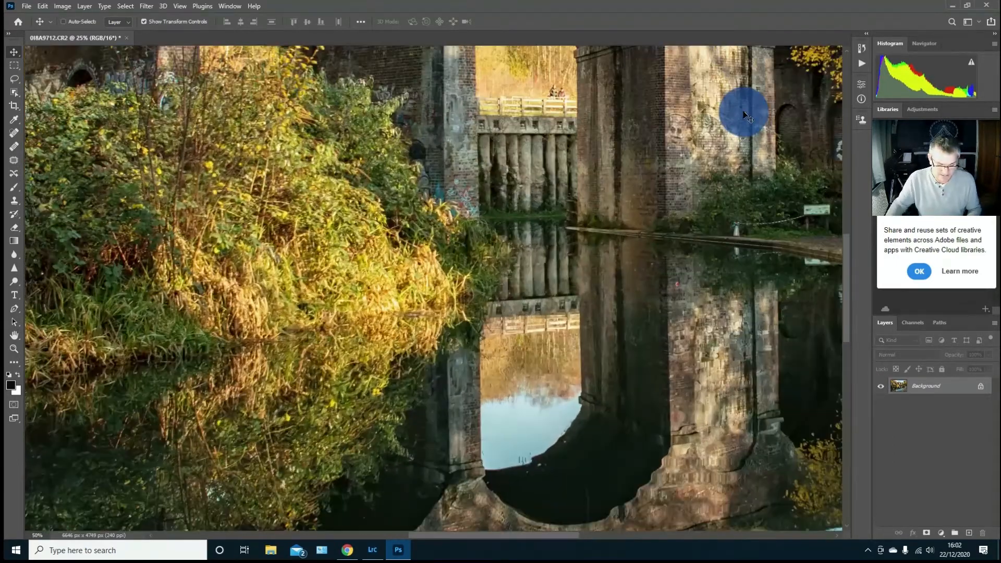
pyautogui.moveTo(743, 111); pyautogui.dragTo(272, 346)
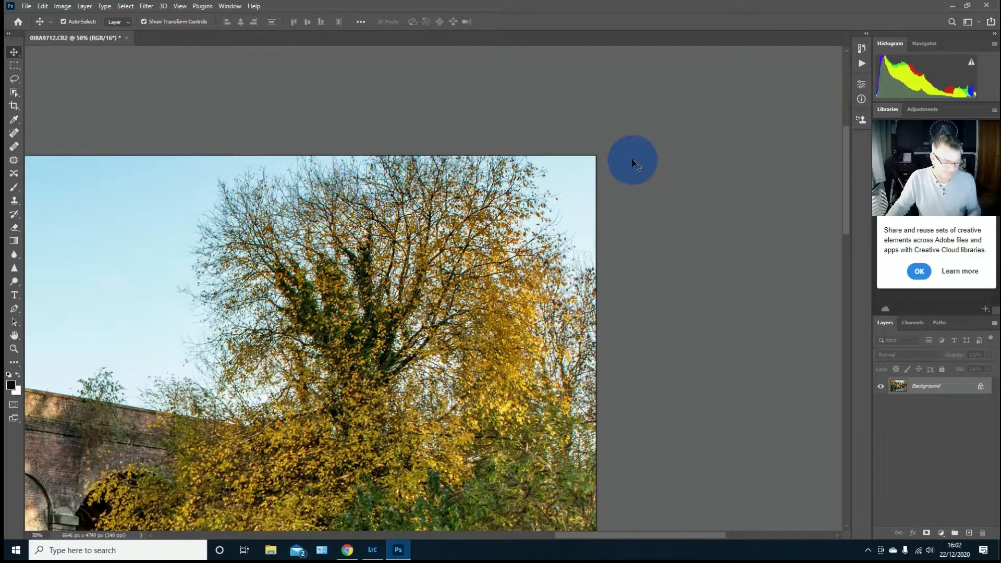
pyautogui.hotkey('ctrl', '-')
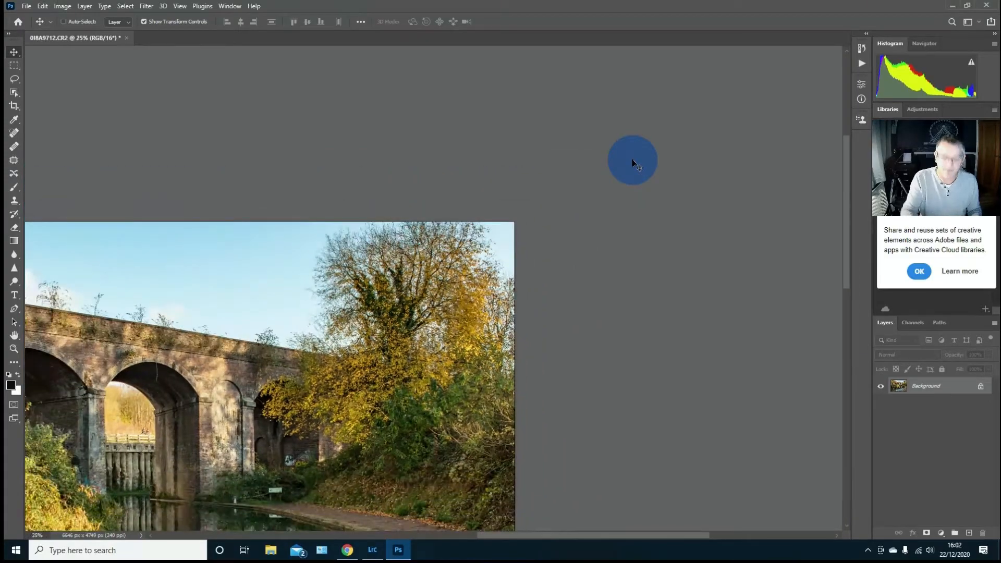
pyautogui.hotkey('ctrl', '-')
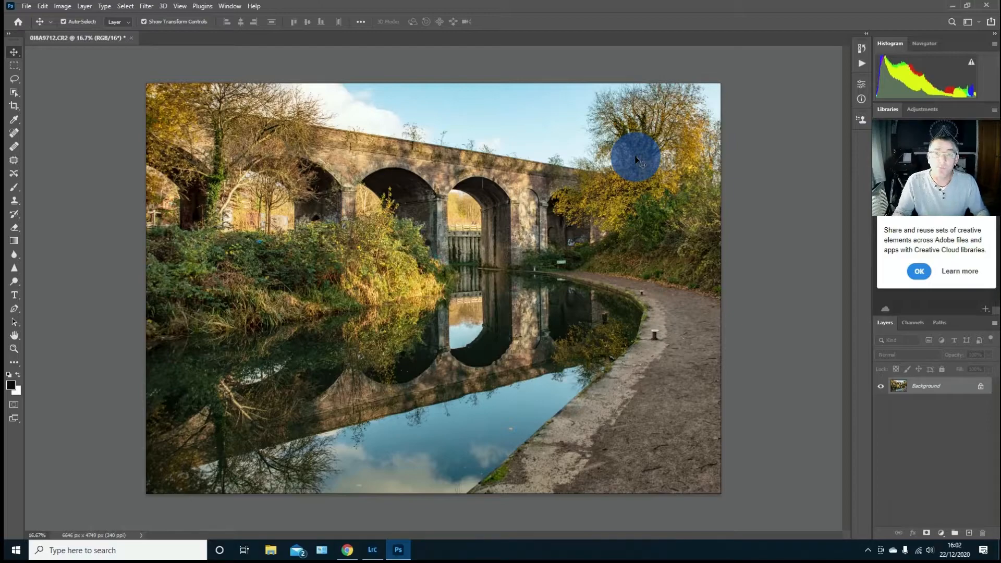
# Step: Set a relative canvas extension of 1 inch in both width and height
pyautogui.press('ctrl')
pyautogui.hotkey('ctrl', 'alt', 'c')
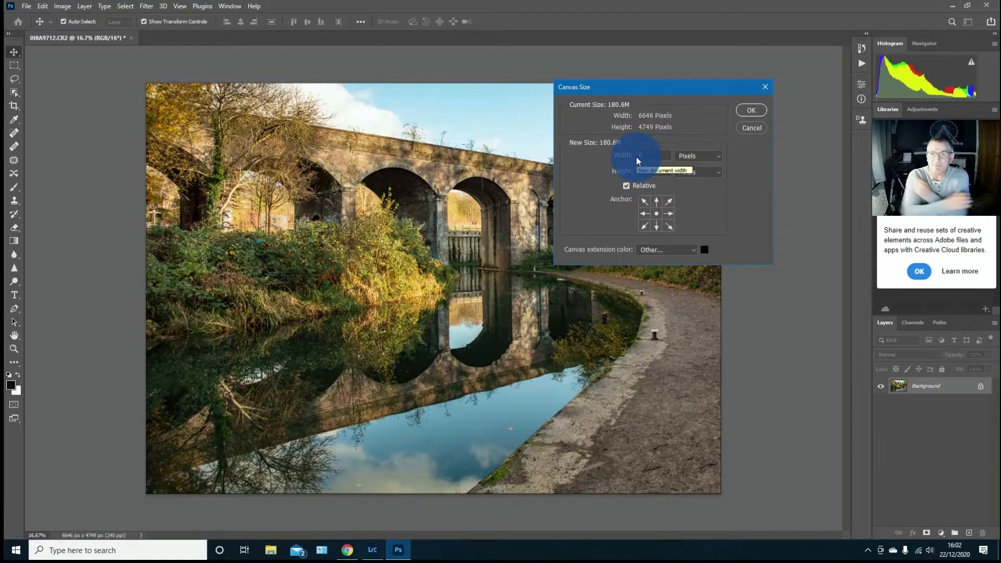
pyautogui.click(685, 156)
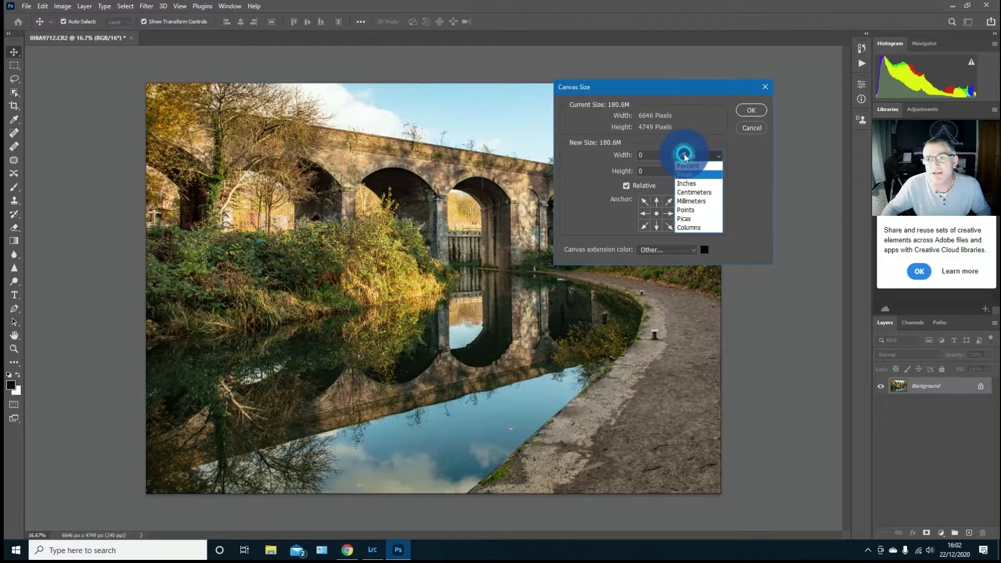
pyautogui.click(687, 183)
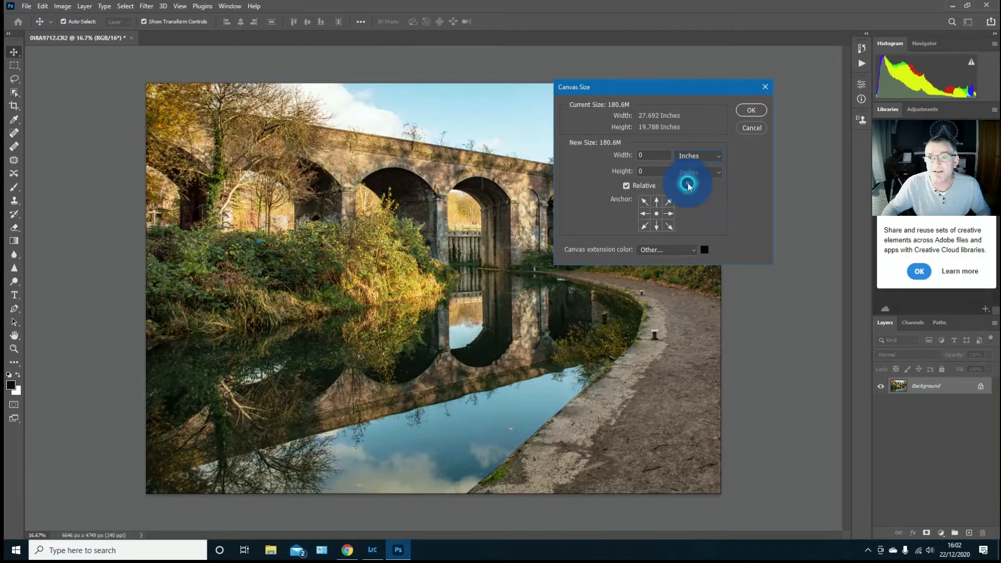
pyautogui.click(644, 156)
pyautogui.write('1')
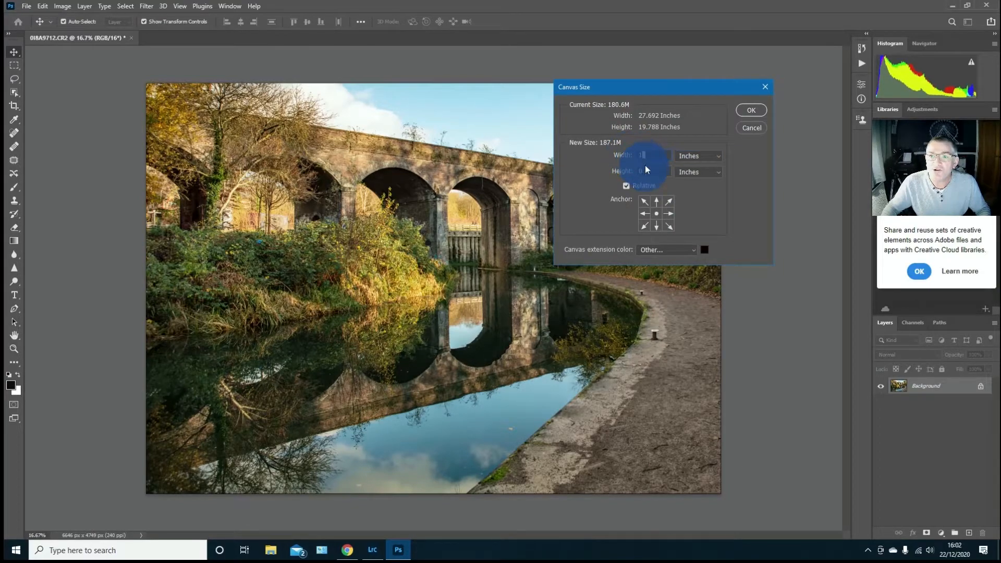
pyautogui.click(637, 171)
pyautogui.write('1')
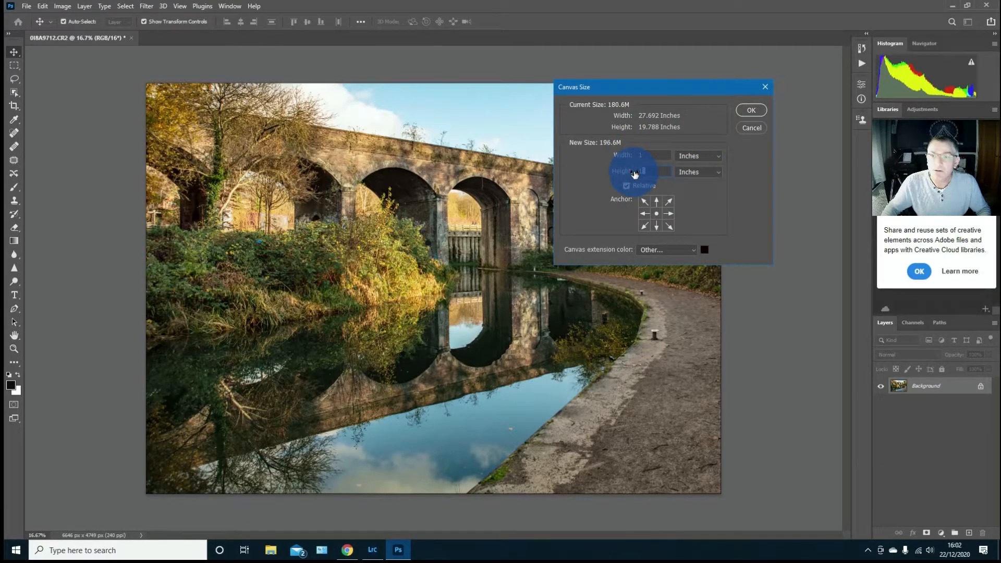
# Step: Change the canvas extension colour to white (ffffff) and apply the canvas extension around the photo
pyautogui.click(704, 250)
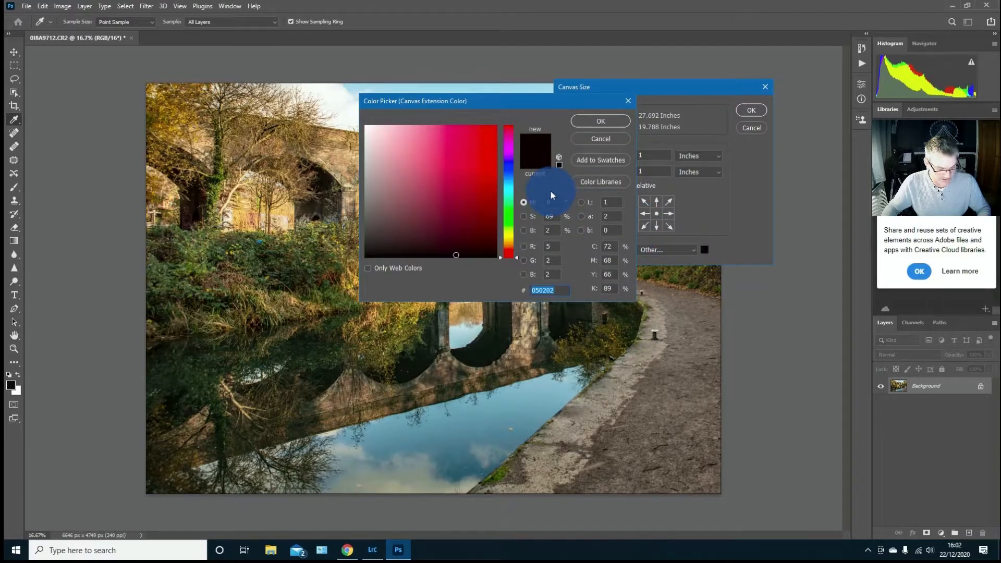
pyautogui.write('ffff')
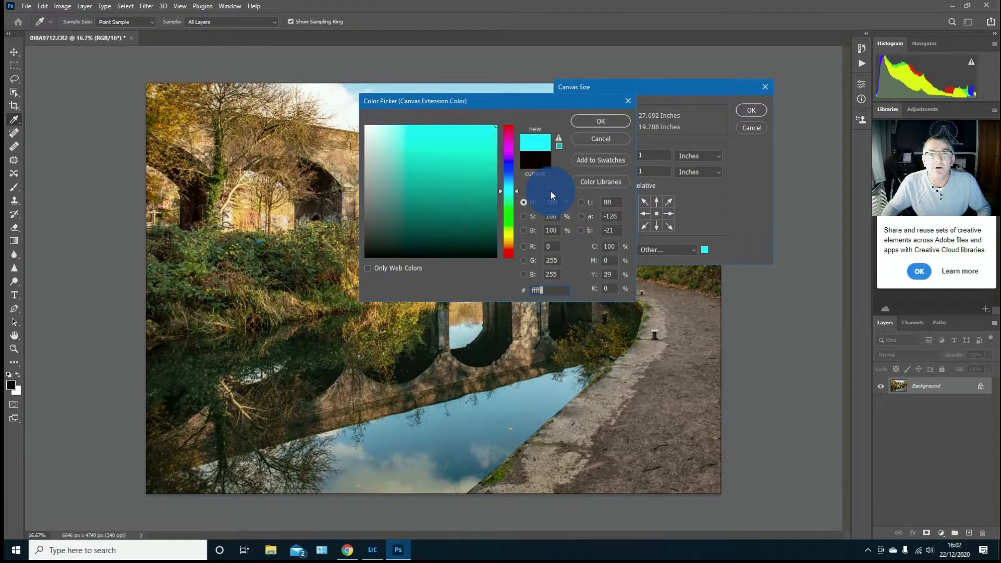
pyautogui.write('ff')
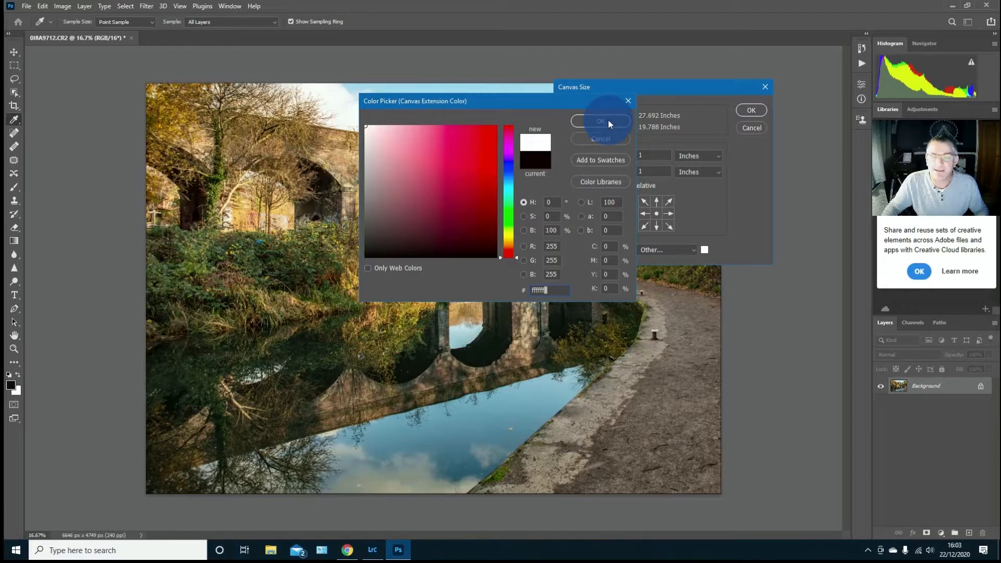
pyautogui.click(608, 120)
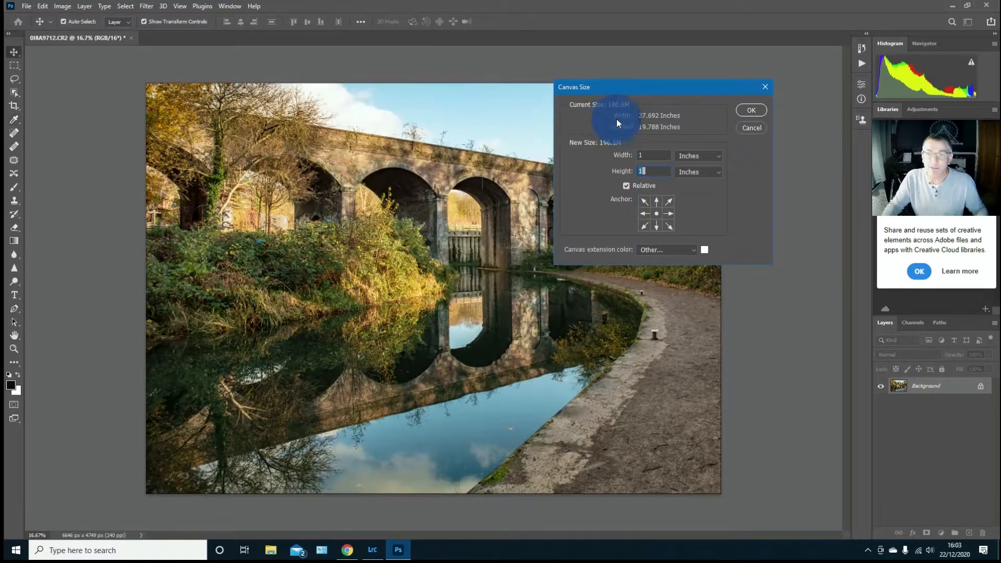
pyautogui.click(765, 111)
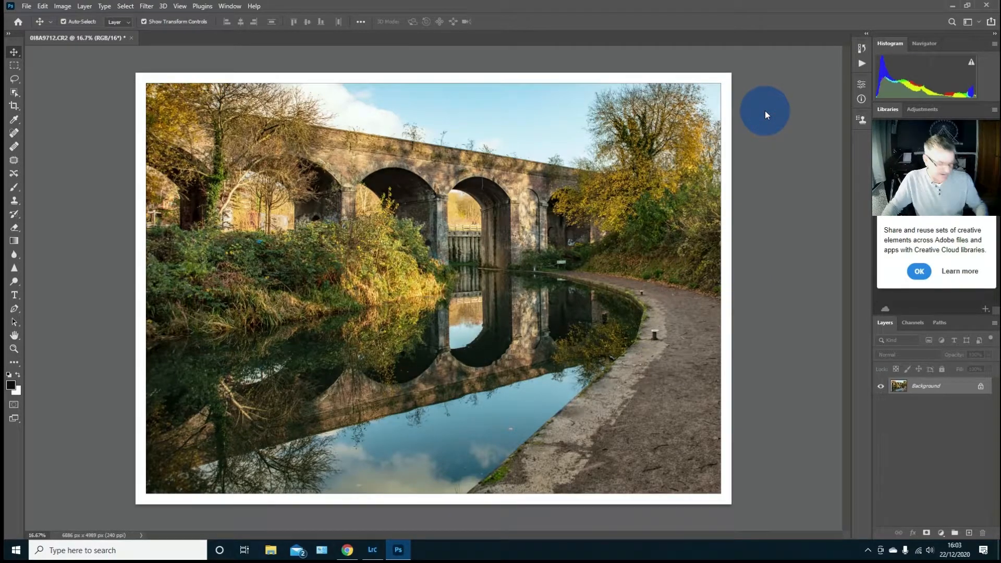
# Step: Duplicate the Background layer within the same document, keeping the suggested name Background copy
pyautogui.hotkey('ctrl', '-')
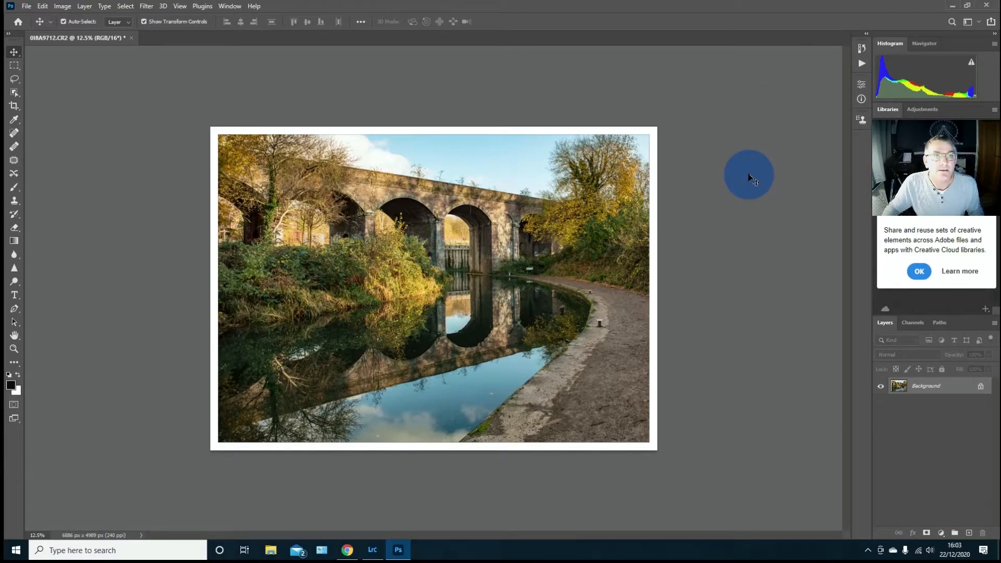
pyautogui.rightClick(926, 389)
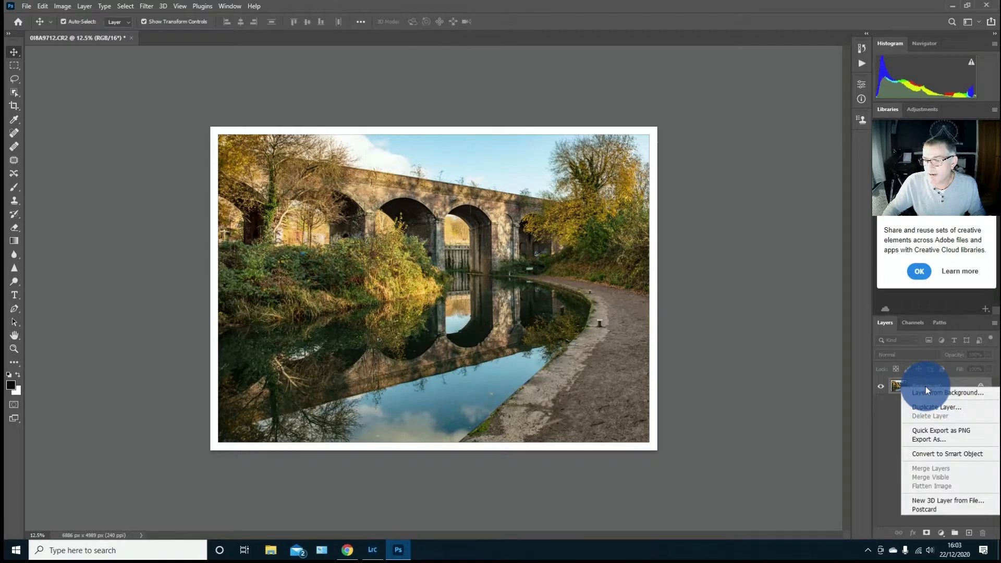
pyautogui.click(927, 408)
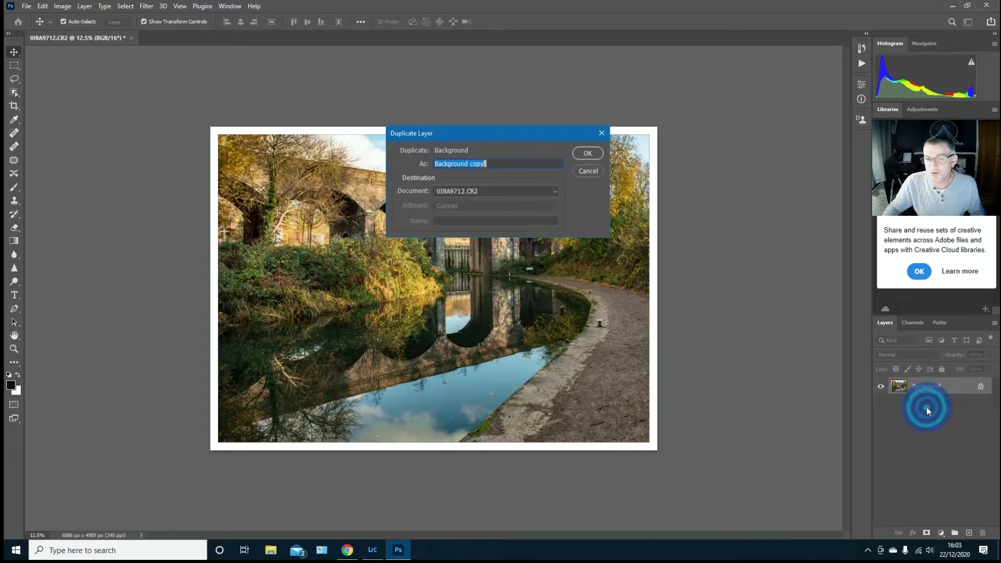
pyautogui.click(591, 155)
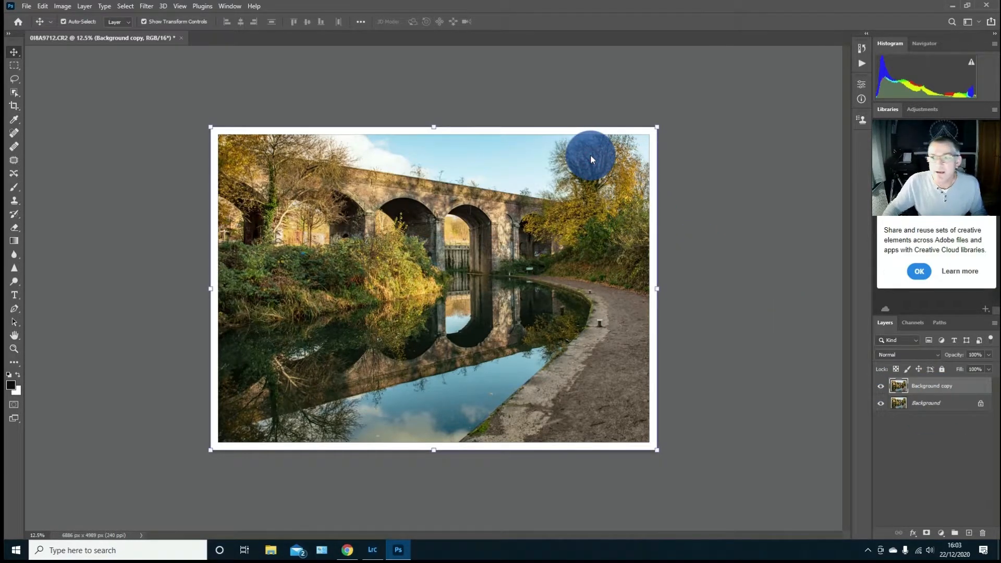
# Step: Extend the canvas around the photo by a relative 2 inches in both width and height, keeping the extension colour white
pyautogui.press('ctrl')
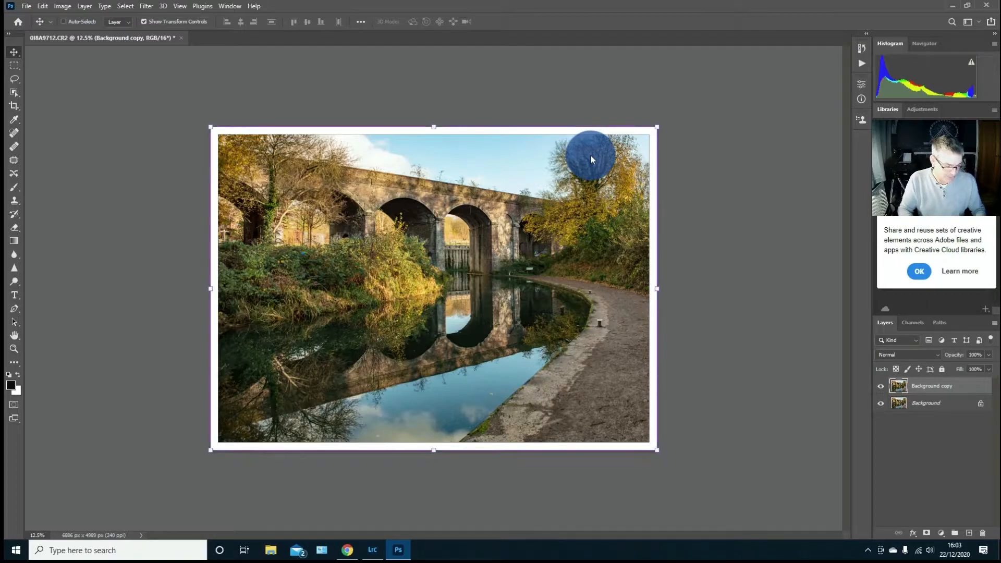
pyautogui.hotkey('ctrl', 'alt', 'c')
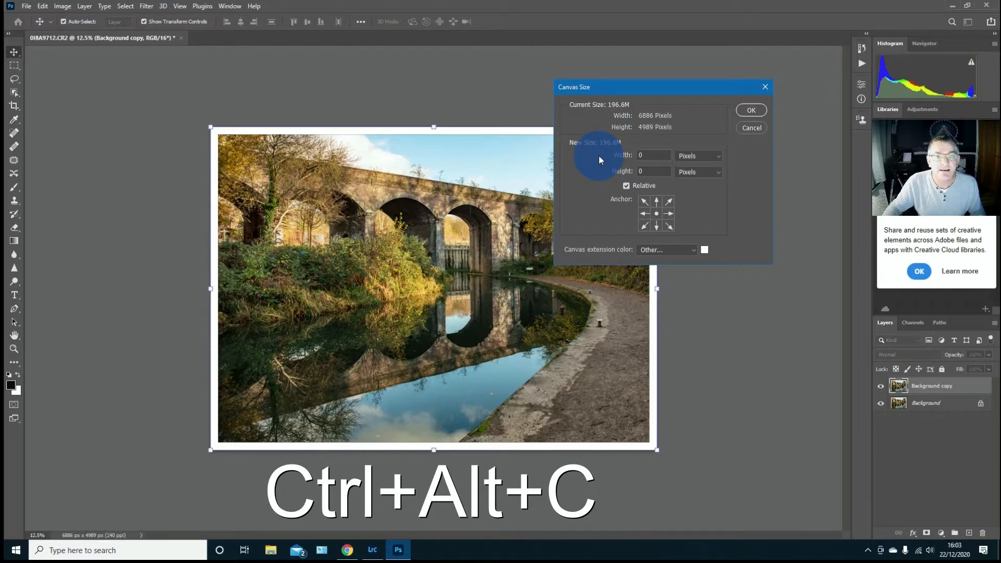
pyautogui.click(696, 155)
pyautogui.click(699, 181)
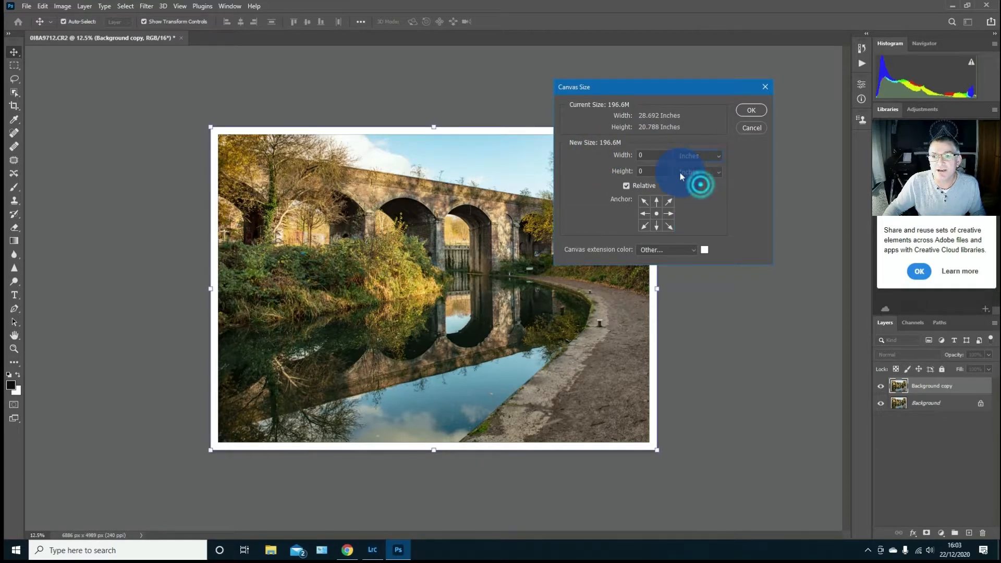
pyautogui.click(637, 156)
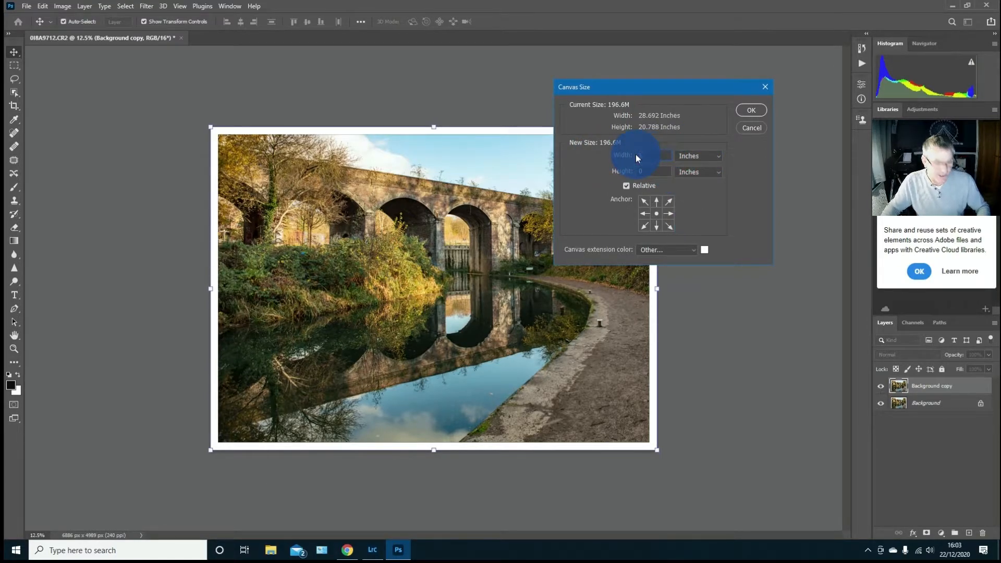
pyautogui.write('1')
pyautogui.click(638, 170)
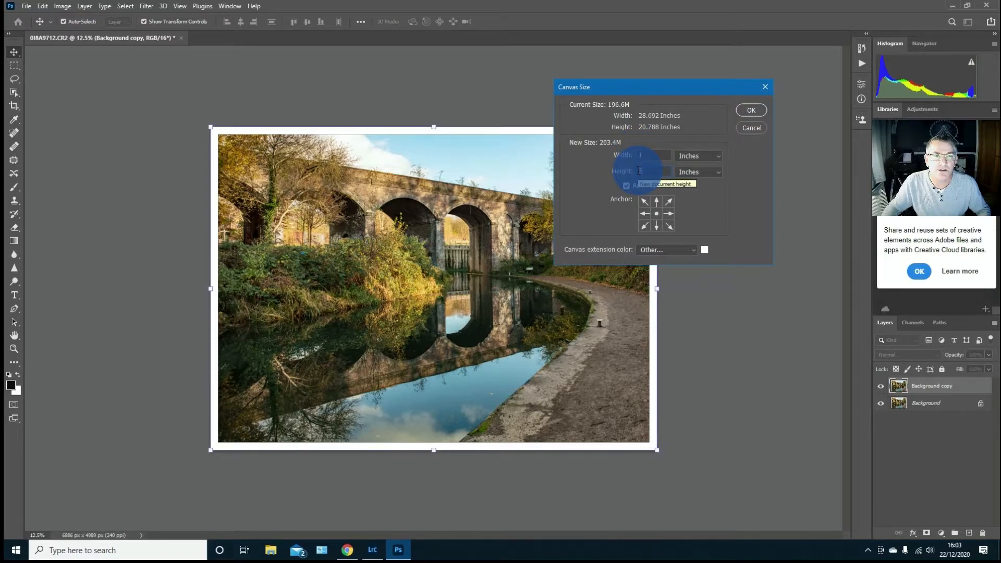
pyautogui.click(642, 155)
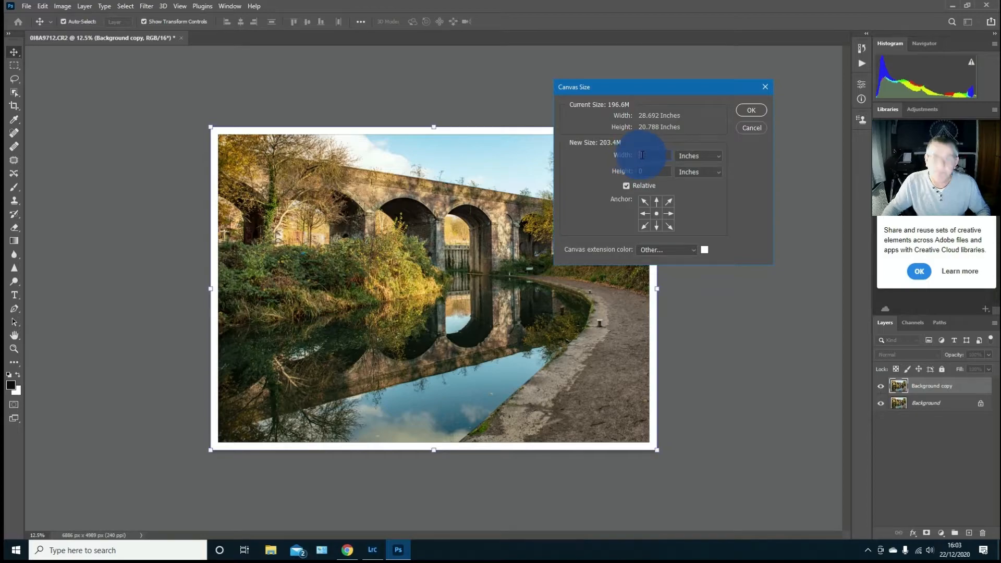
pyautogui.moveTo(643, 154); pyautogui.dragTo(639, 172)
pyautogui.write('2')
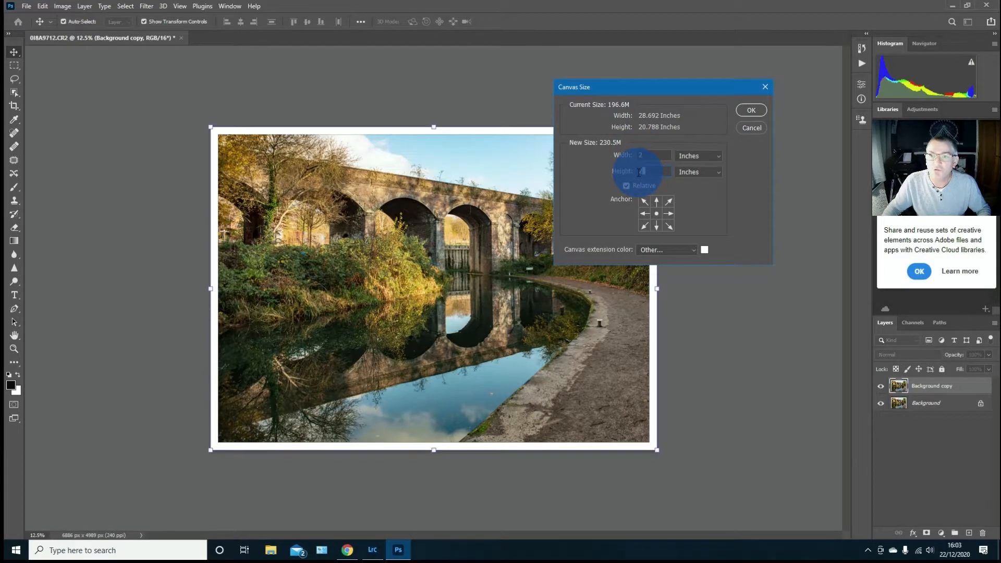
pyautogui.write('2')
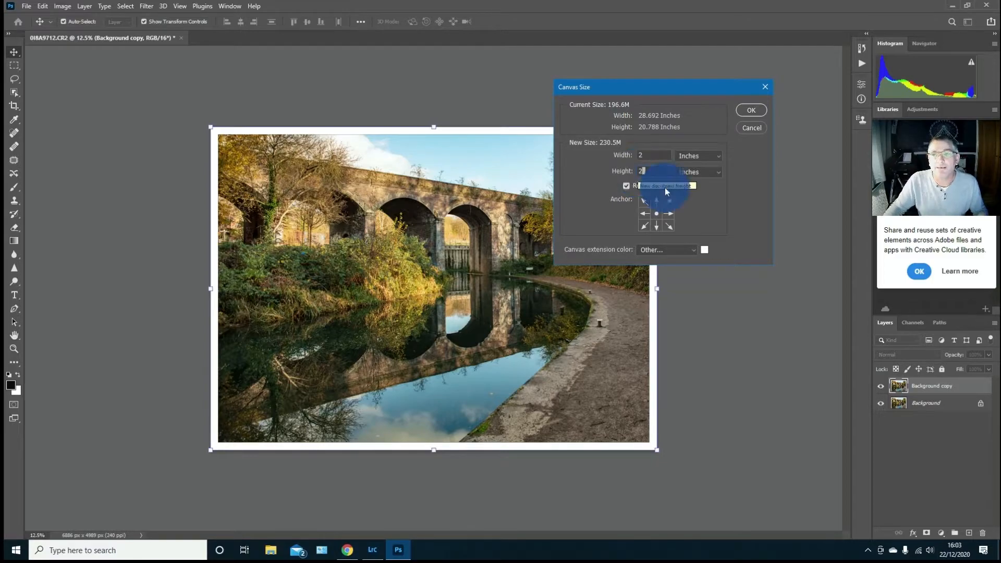
pyautogui.click(752, 110)
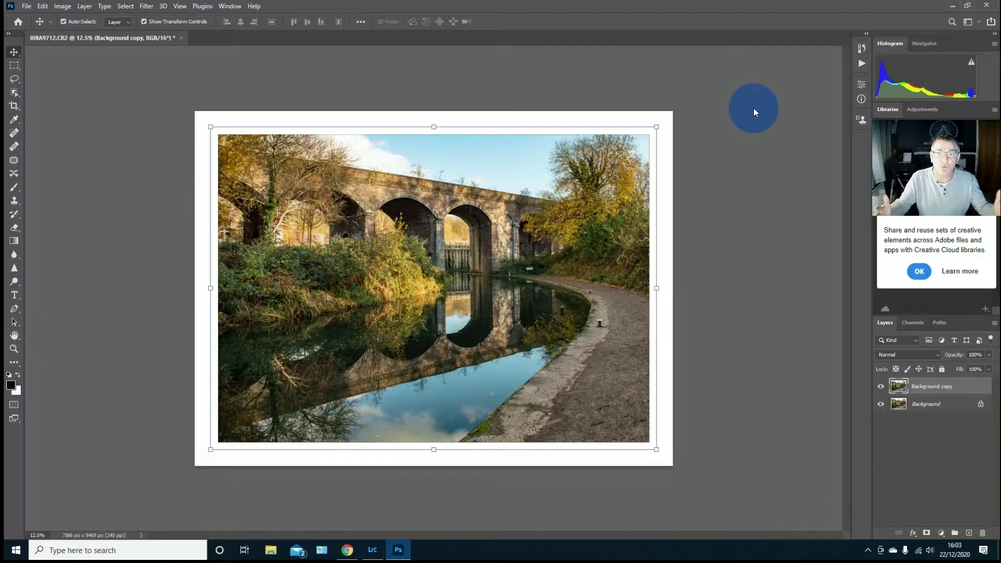
pyautogui.click(759, 107)
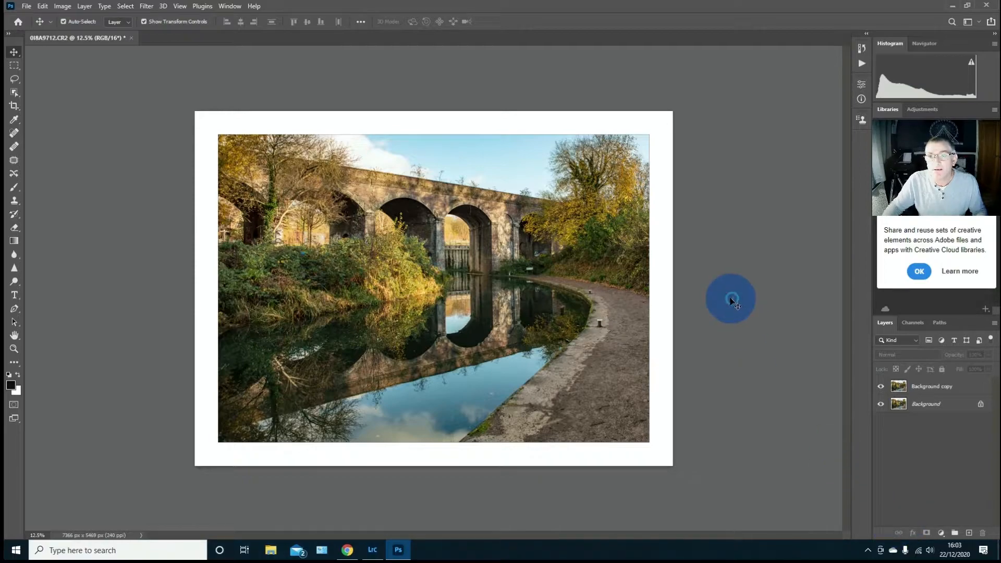
# Step: Add a Drop Shadow layer effect to the Background copy layer
pyautogui.click(915, 402)
pyautogui.click(917, 386)
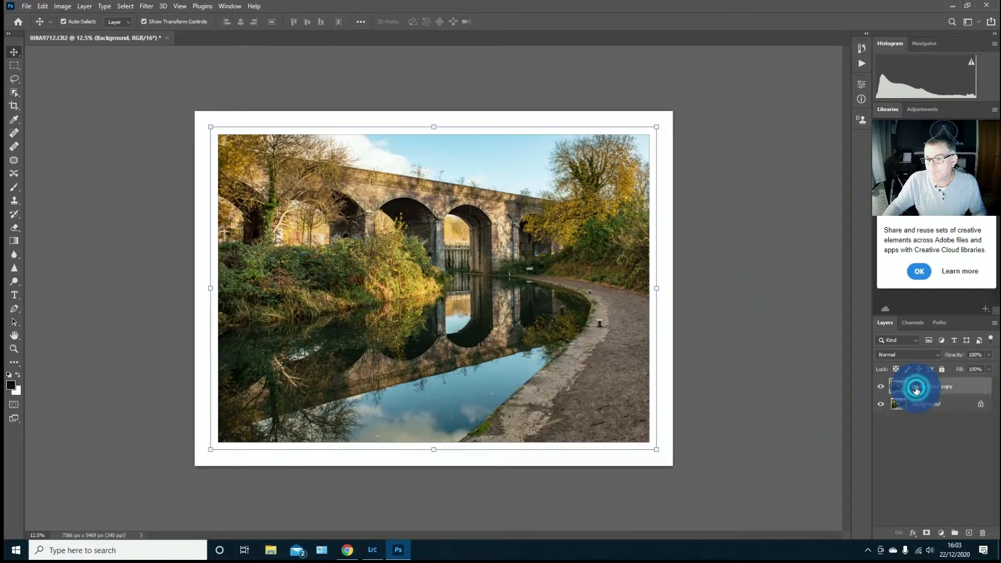
pyautogui.click(914, 533)
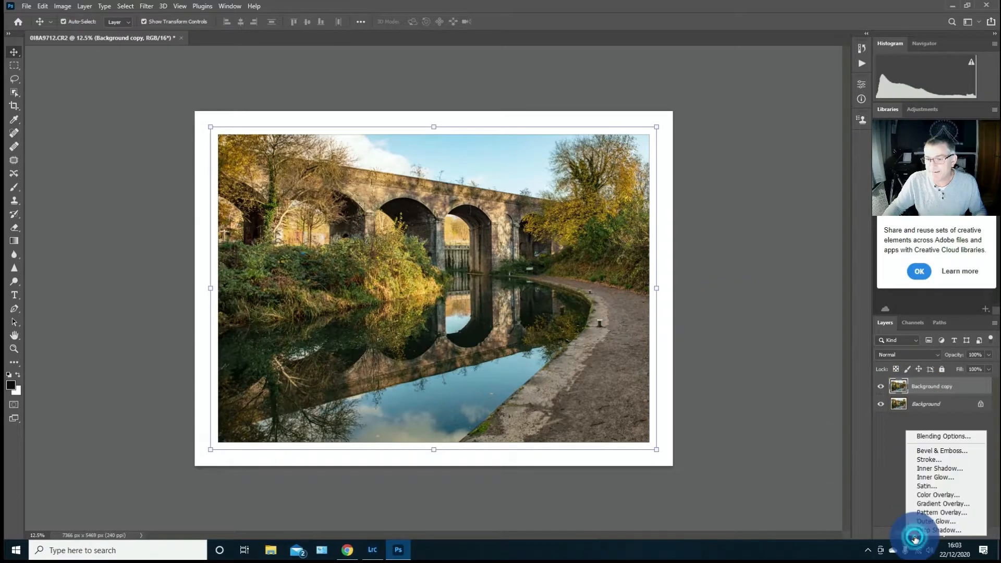
pyautogui.click(917, 535)
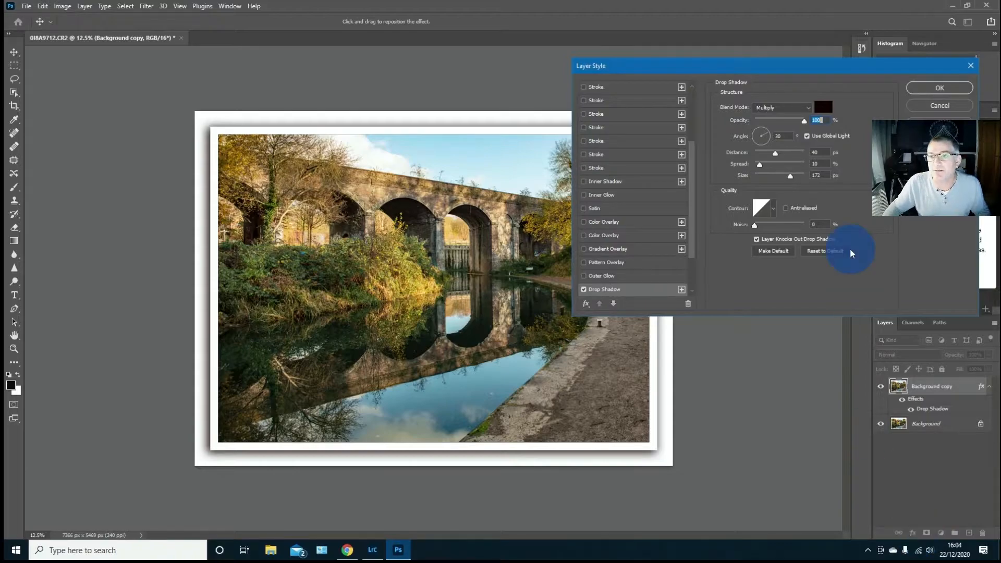
# Step: Set the drop shadow's angle to 45 degrees, increase its spread slightly and apply the effect
pyautogui.click(777, 136)
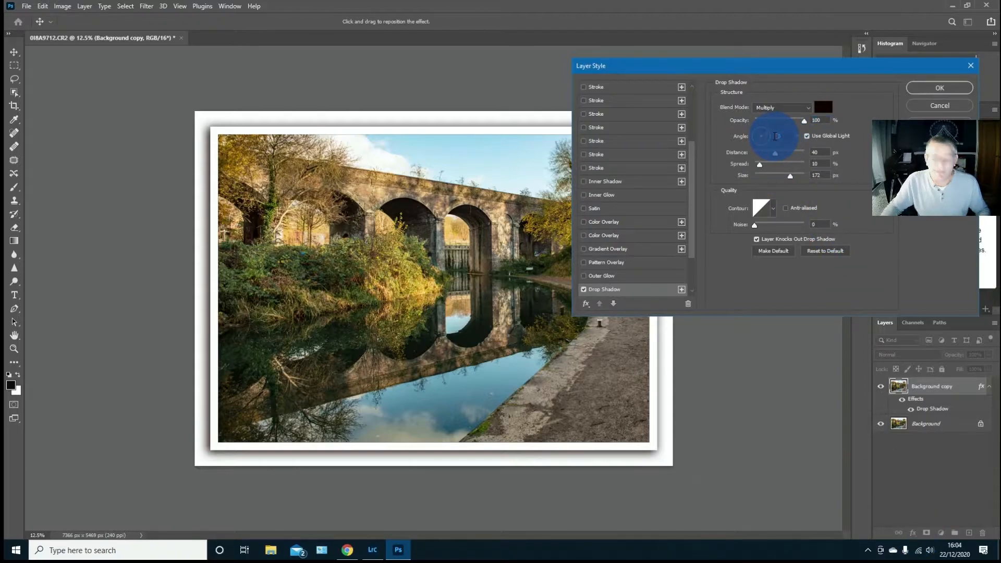
pyautogui.write('45')
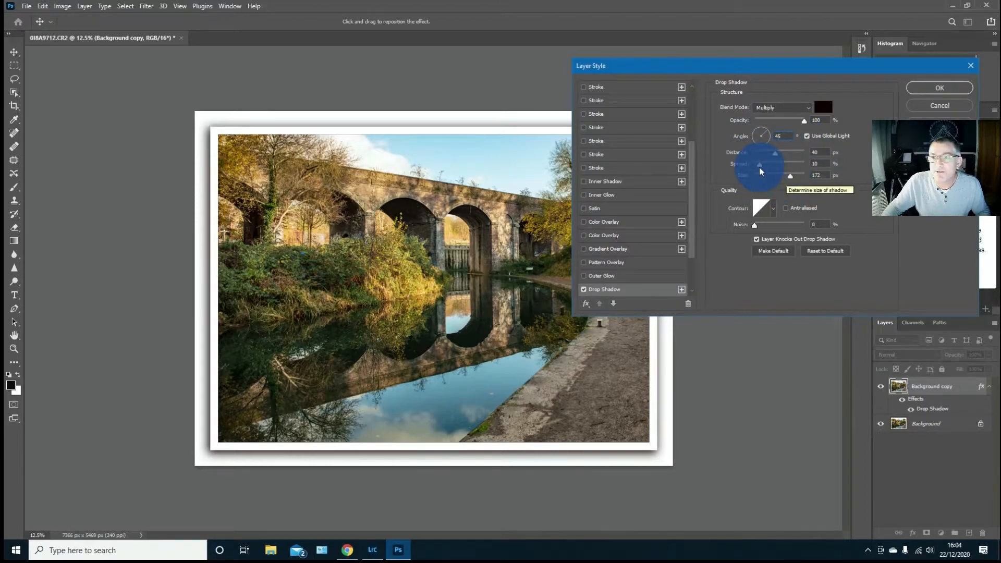
pyautogui.moveTo(760, 164)
pyautogui.mouseDown()
pyautogui.moveTo(776, 170)
pyautogui.moveTo(765, 169)
pyautogui.mouseUp()
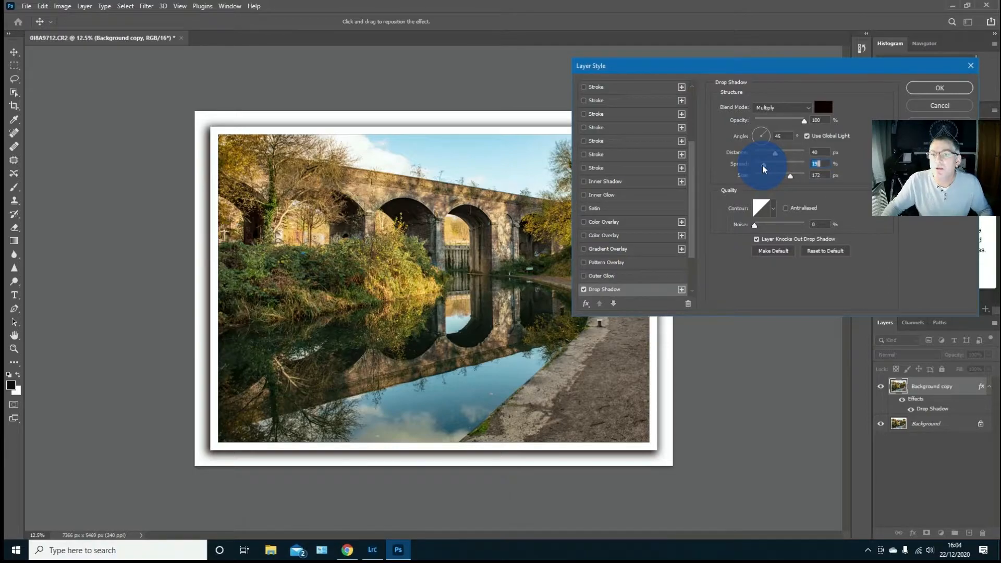
pyautogui.moveTo(763, 168); pyautogui.dragTo(762, 168)
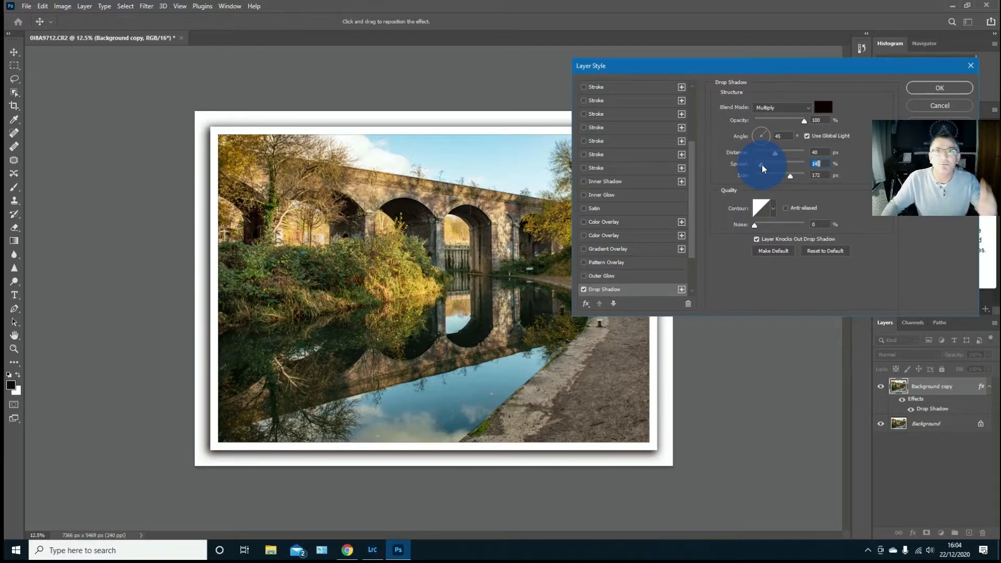
pyautogui.click(950, 87)
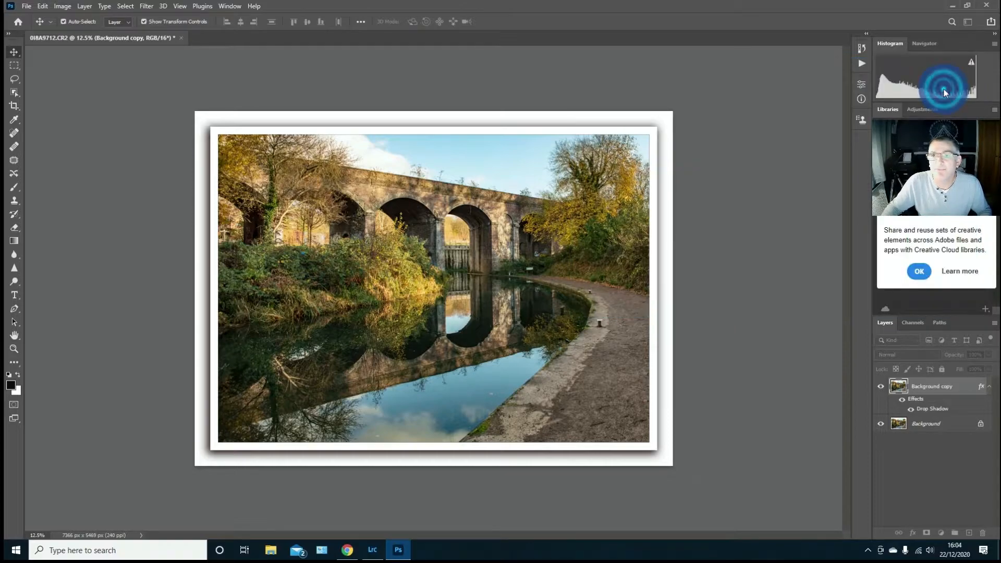
pyautogui.click(763, 157)
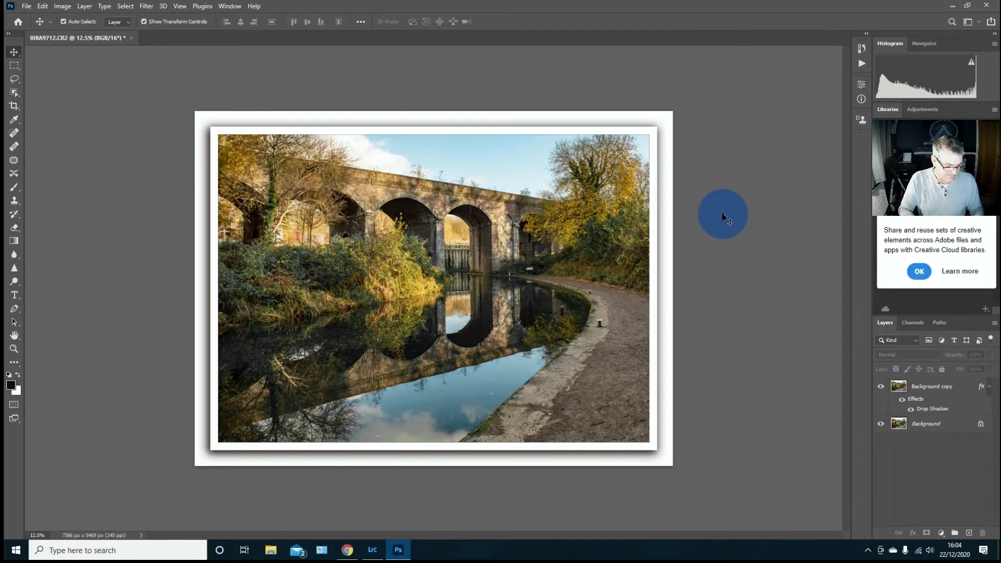
# Step: Change the canvas extension colour to near-black (030101) for the next canvas enlargement
pyautogui.hotkey('ctrl', 'alt', 'c')
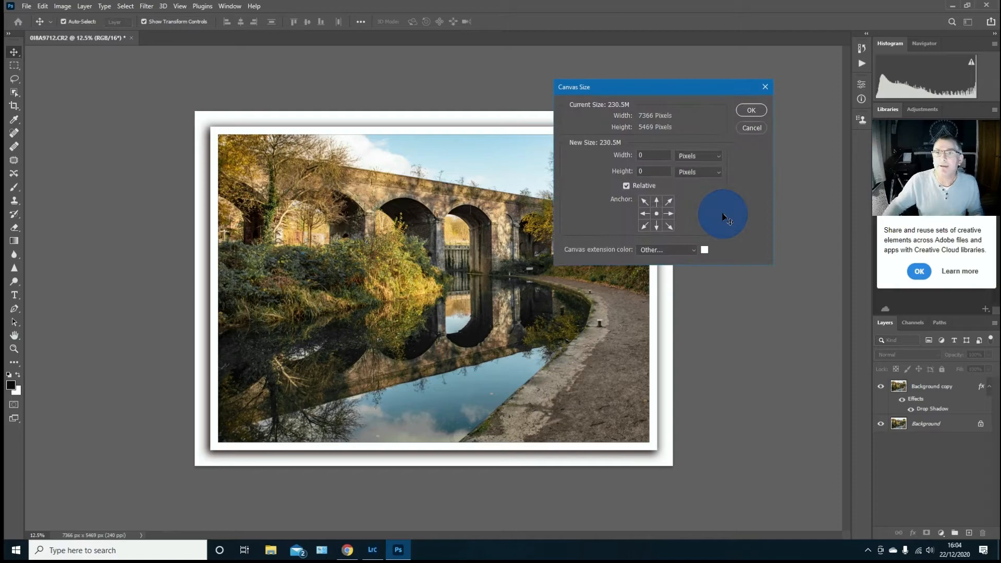
pyautogui.click(704, 250)
pyautogui.click(473, 254)
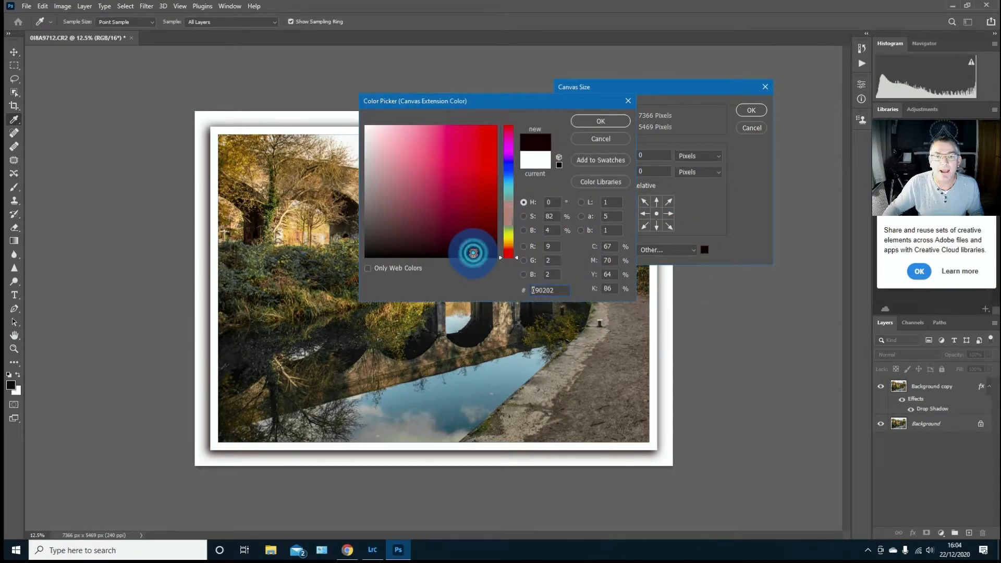
pyautogui.click(447, 256)
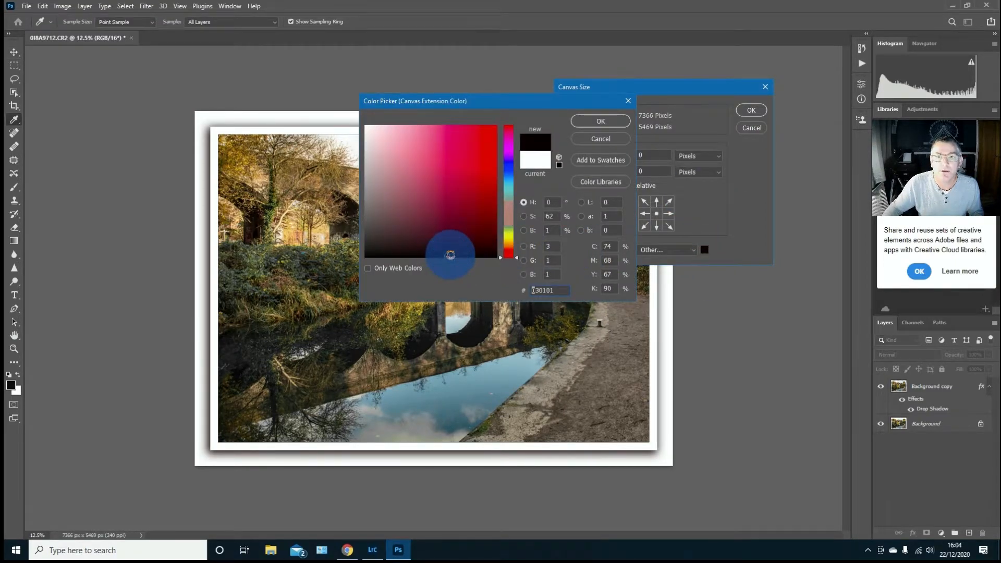
pyautogui.click(611, 123)
# Step: Extend the canvas by a relative 1 inch in both width and height to add the black outer border
pyautogui.click(705, 155)
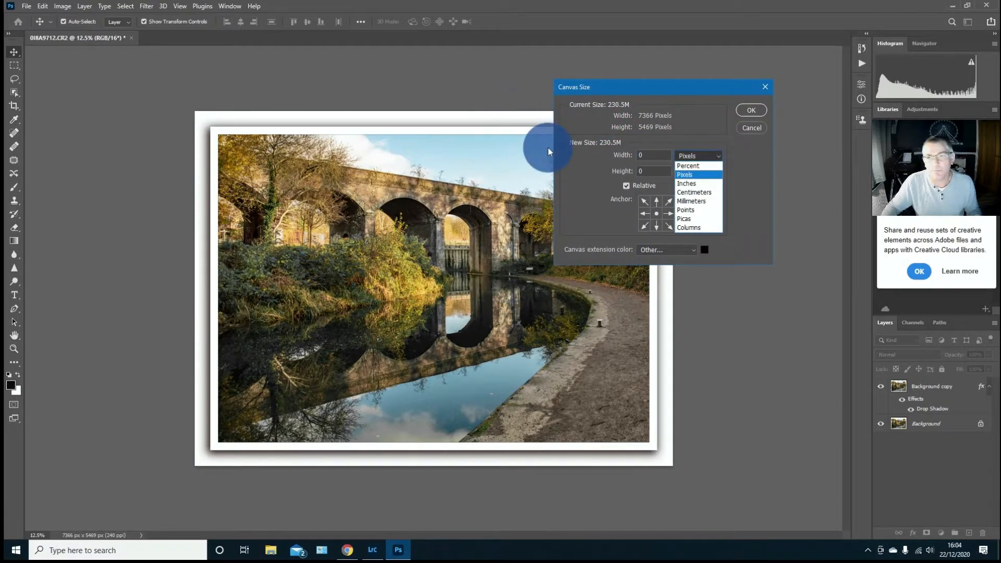
pyautogui.click(686, 183)
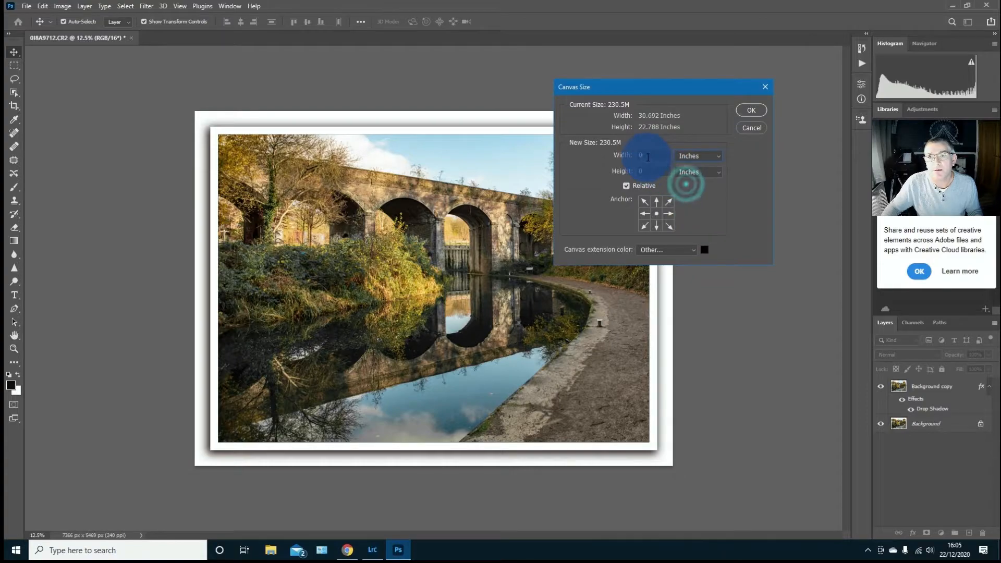
pyautogui.click(645, 156)
pyautogui.write('1')
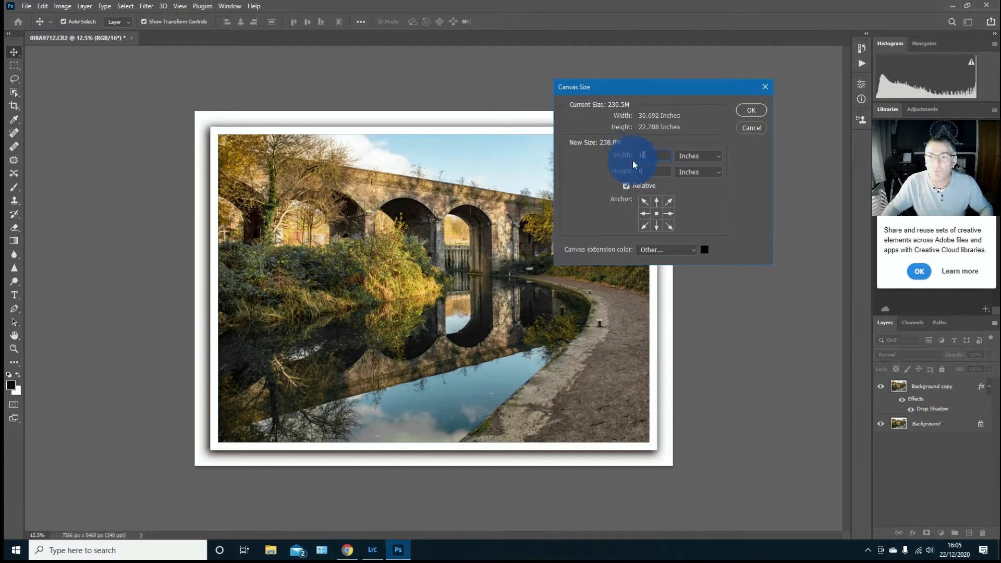
pyautogui.click(634, 171)
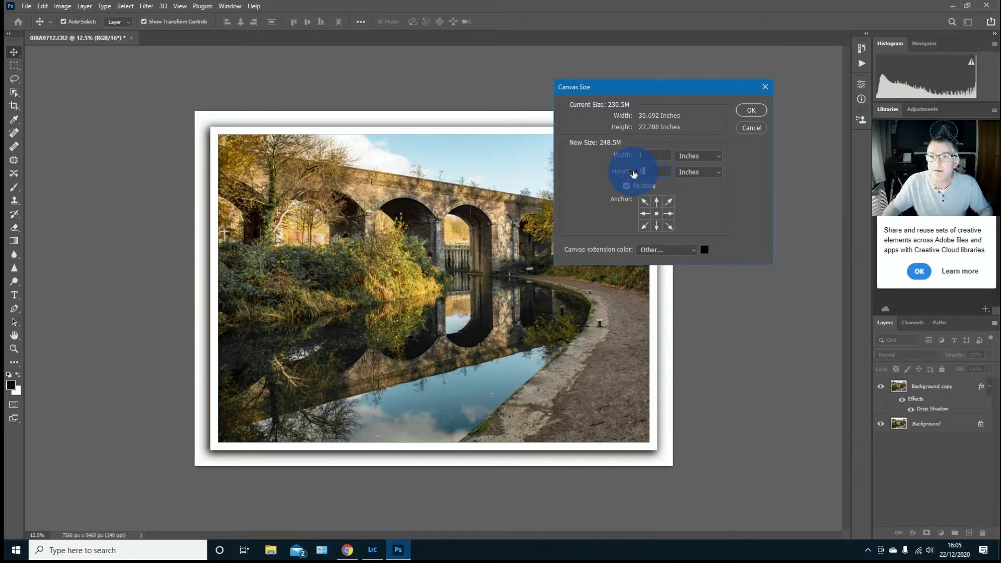
pyautogui.write('1')
pyautogui.click(757, 108)
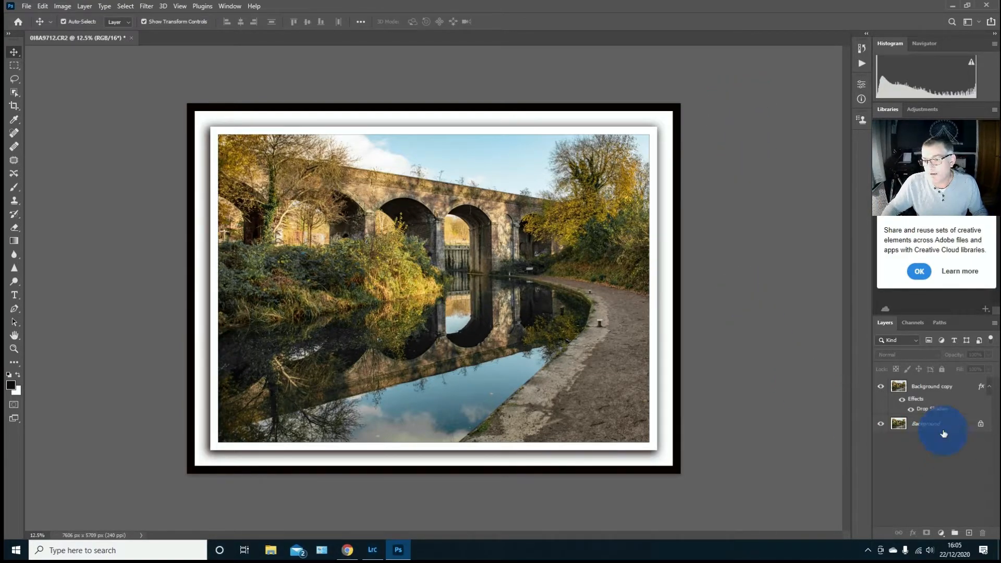
# Step: Duplicate the Background layer within the same document, keeping the suggested name Background copy 2
pyautogui.rightClick(924, 424)
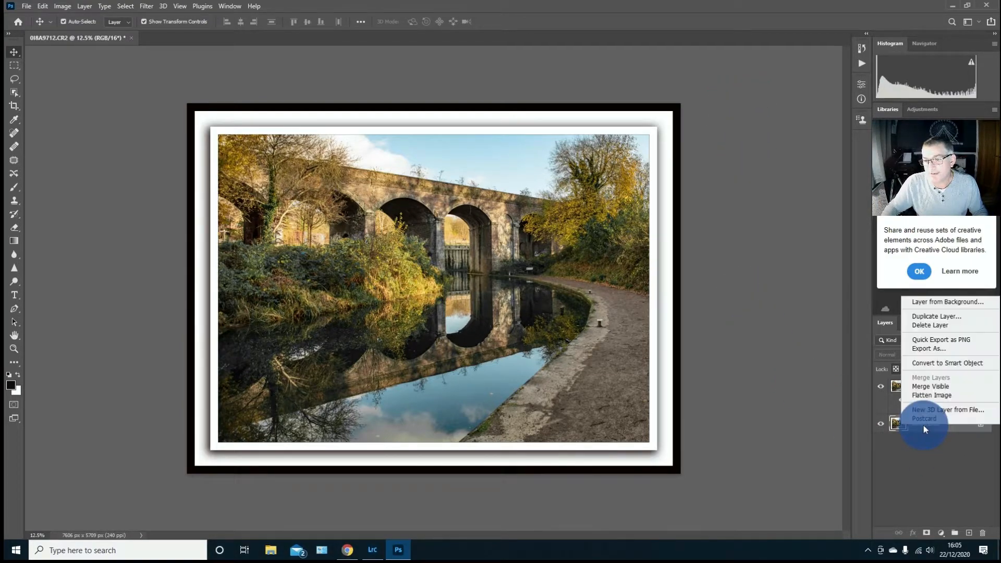
pyautogui.click(915, 316)
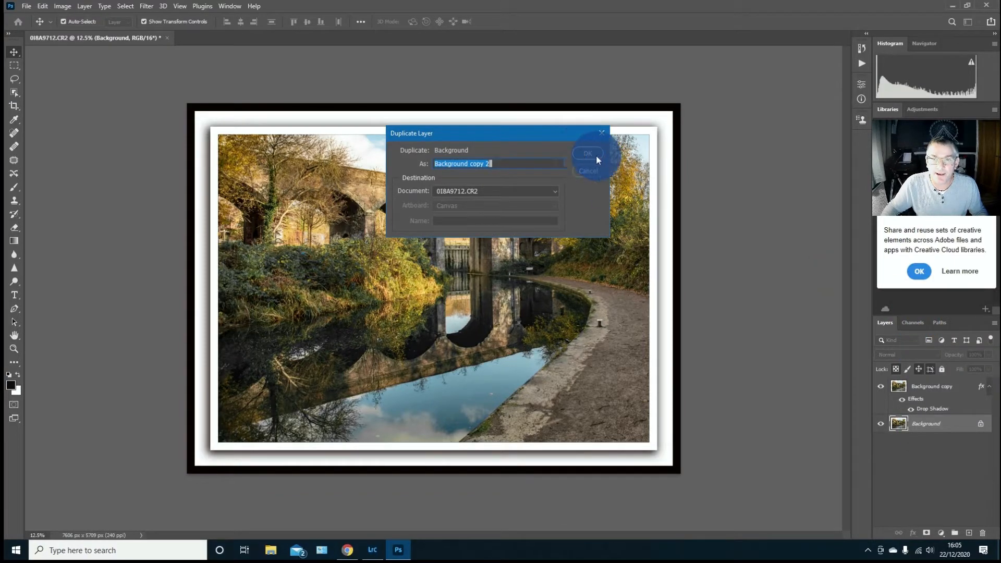
pyautogui.click(596, 155)
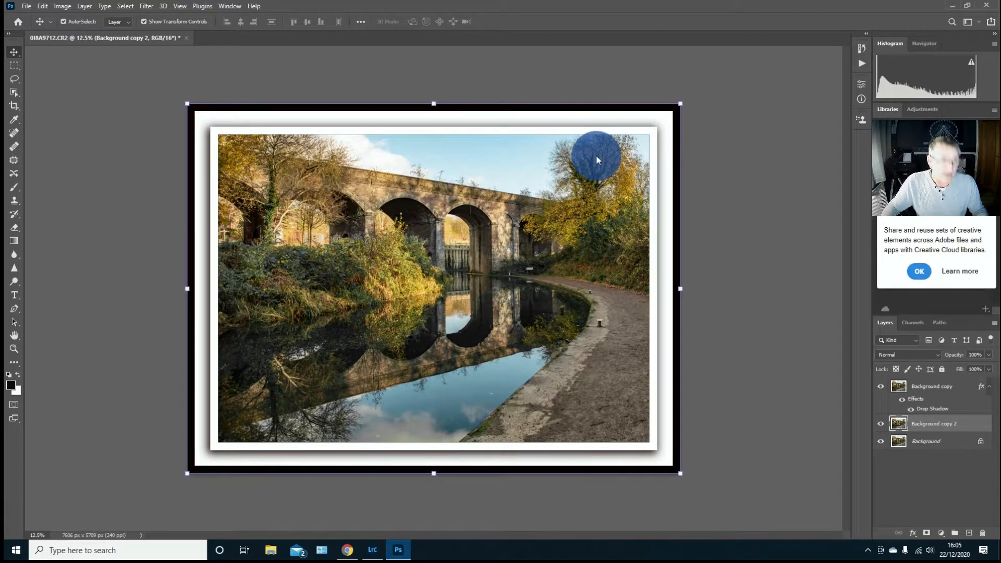
# Step: Set the canvas extension colour to white (ffffff) for enlarging the canvas around the black frame
pyautogui.press('ctrl')
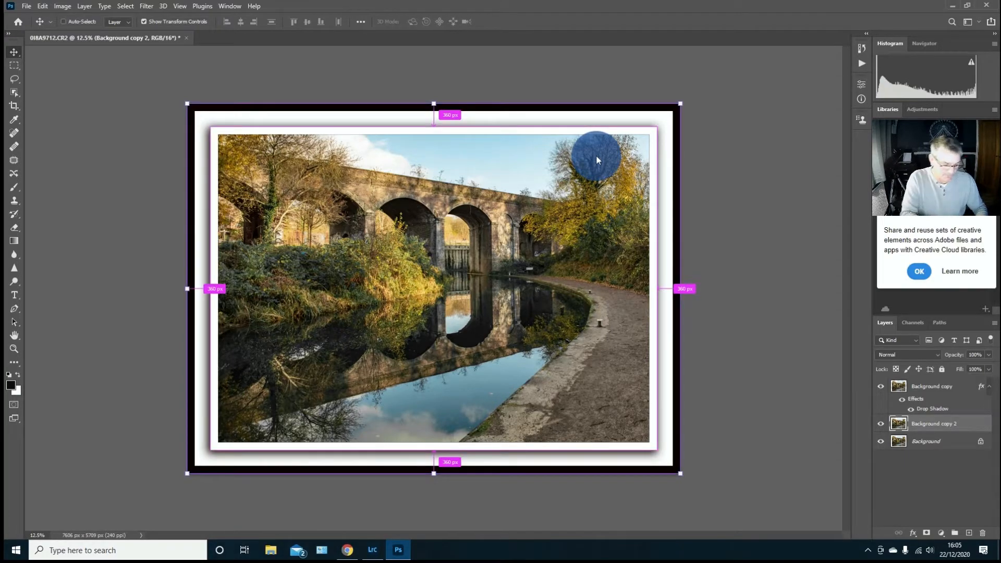
pyautogui.hotkey('ctrl', 'alt', 'c')
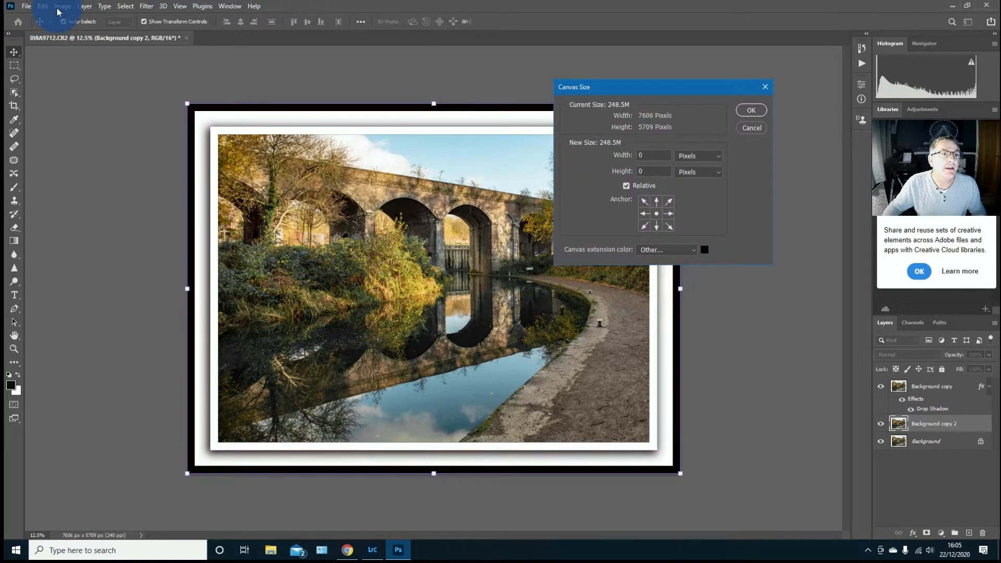
pyautogui.click(60, 8)
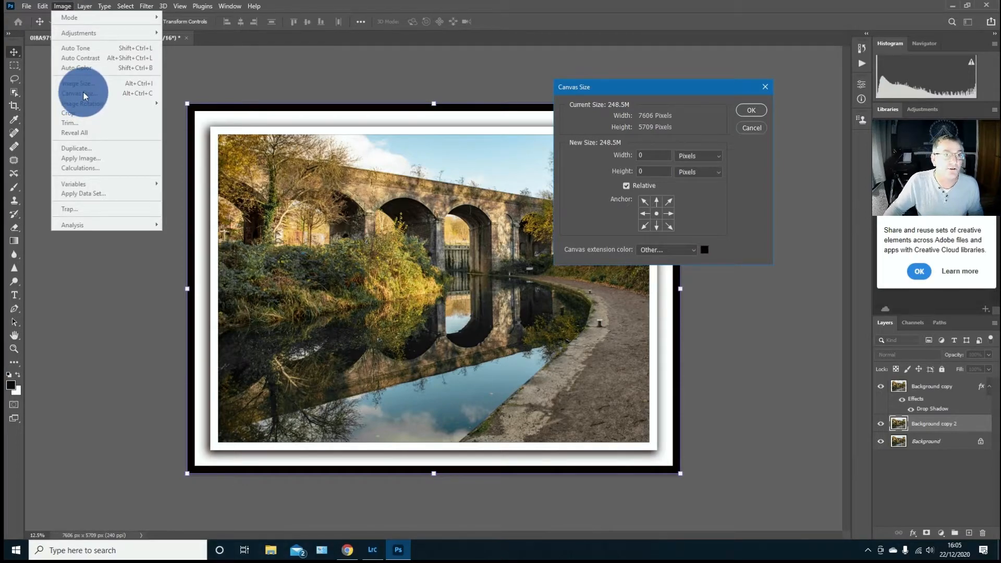
pyautogui.click(708, 249)
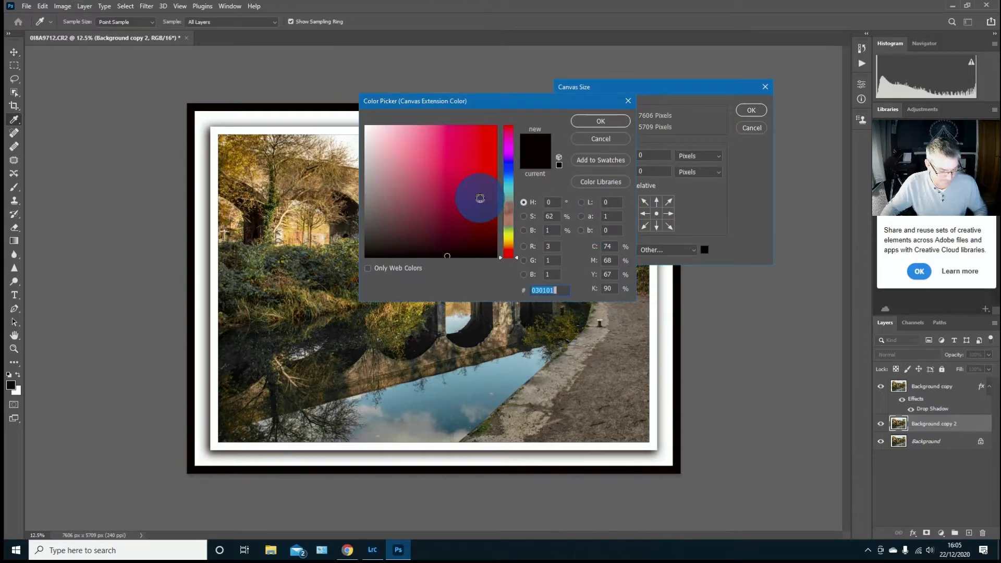
pyautogui.write('ffffff')
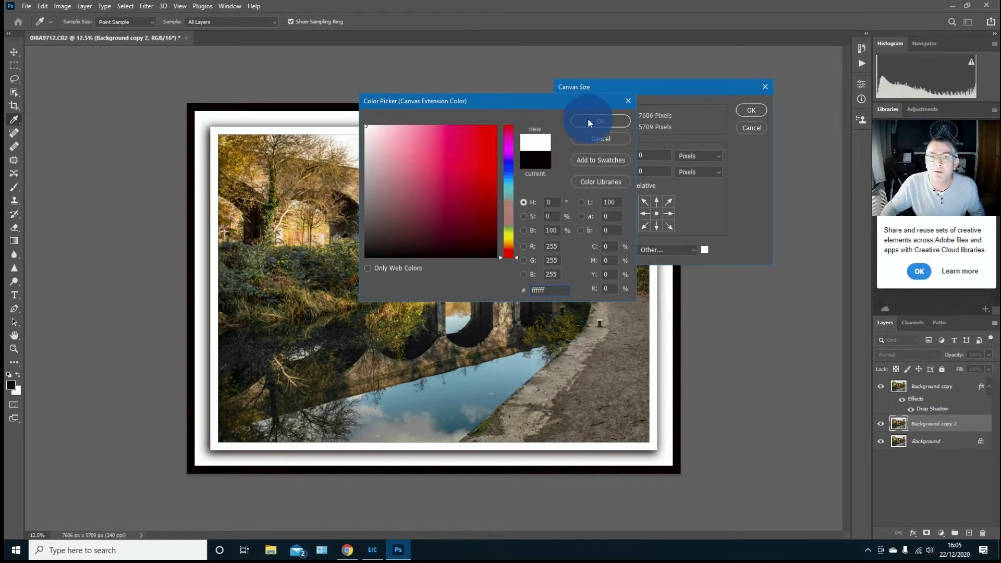
pyautogui.click(588, 121)
# Step: Extend the canvas by a relative 2 inches in both width and height to add a white outer border
pyautogui.click(698, 156)
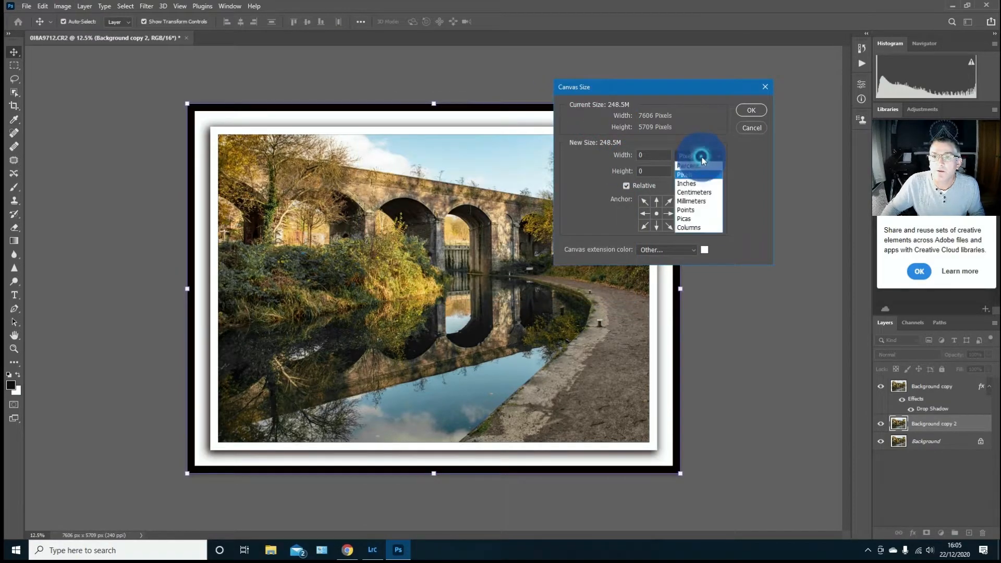
pyautogui.click(699, 184)
pyautogui.moveTo(658, 155); pyautogui.dragTo(631, 155)
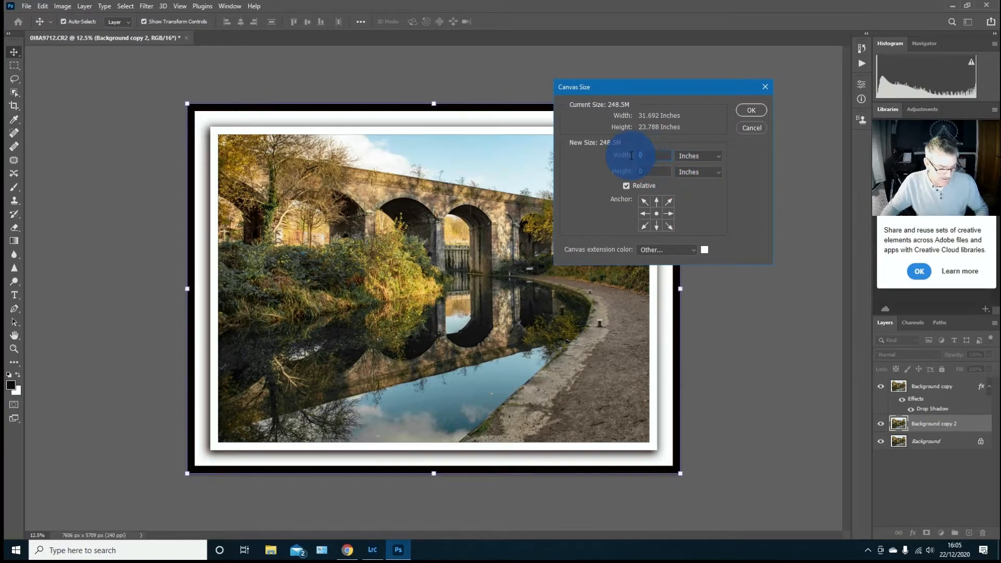
pyautogui.write('2')
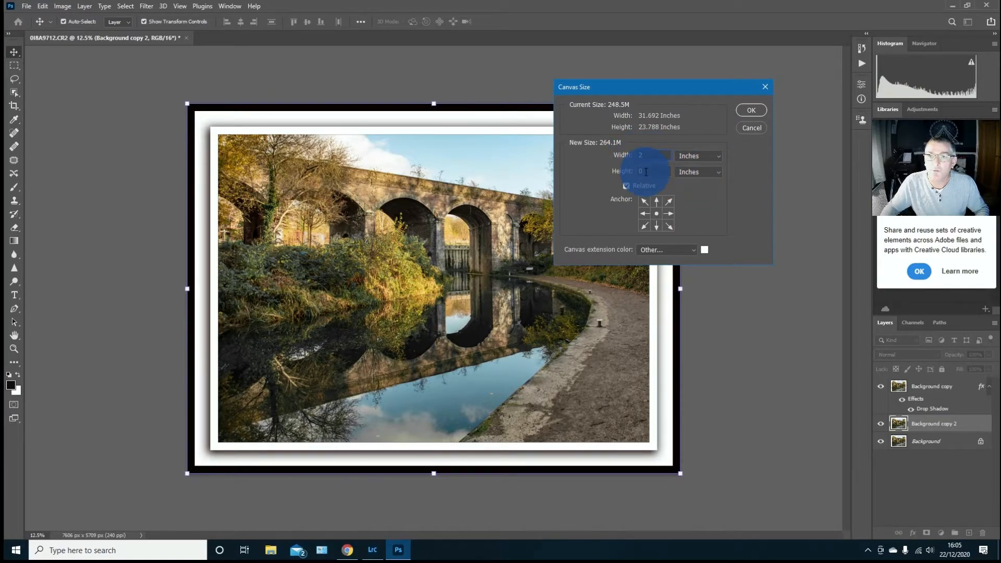
pyautogui.click(632, 172)
pyautogui.write('2')
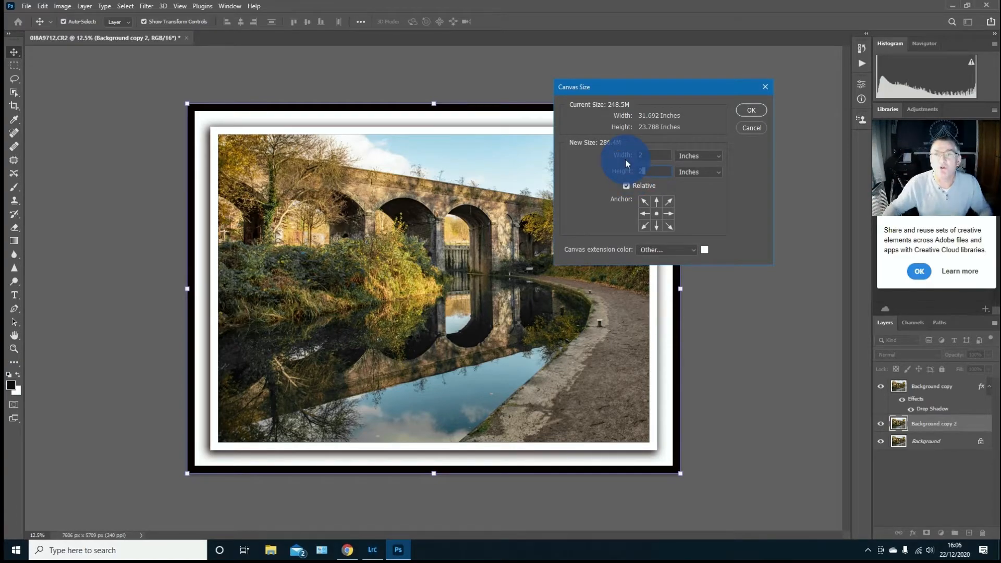
pyautogui.click(761, 113)
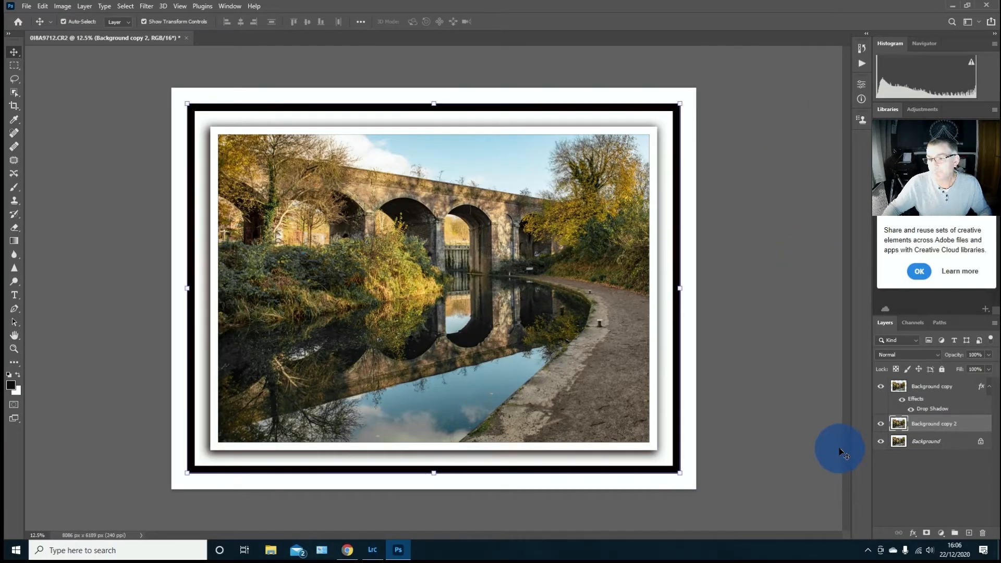
# Step: Add a drop shadow to the Background copy 2 layer with 25% spread and 41 px distance
pyautogui.click(913, 533)
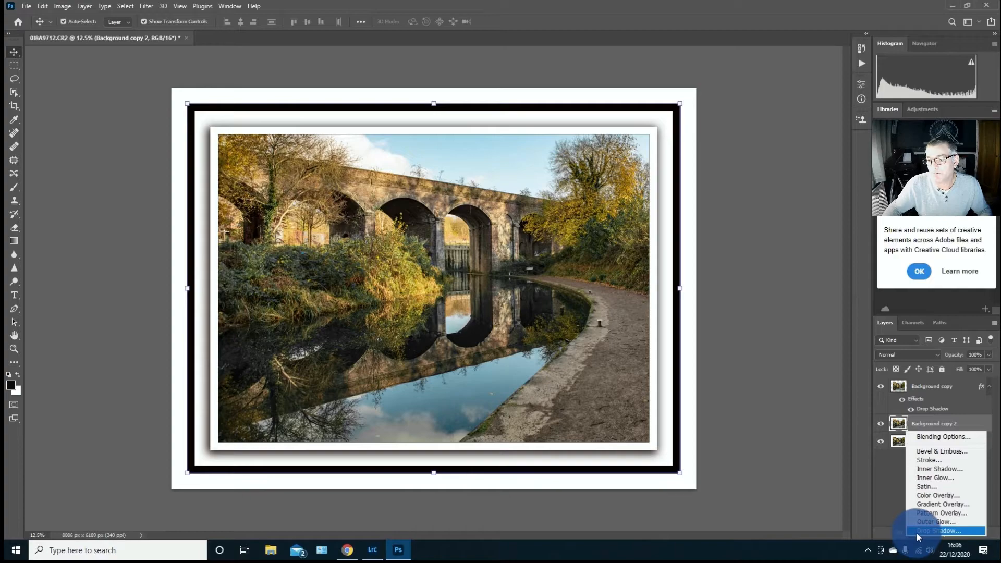
pyautogui.click(918, 531)
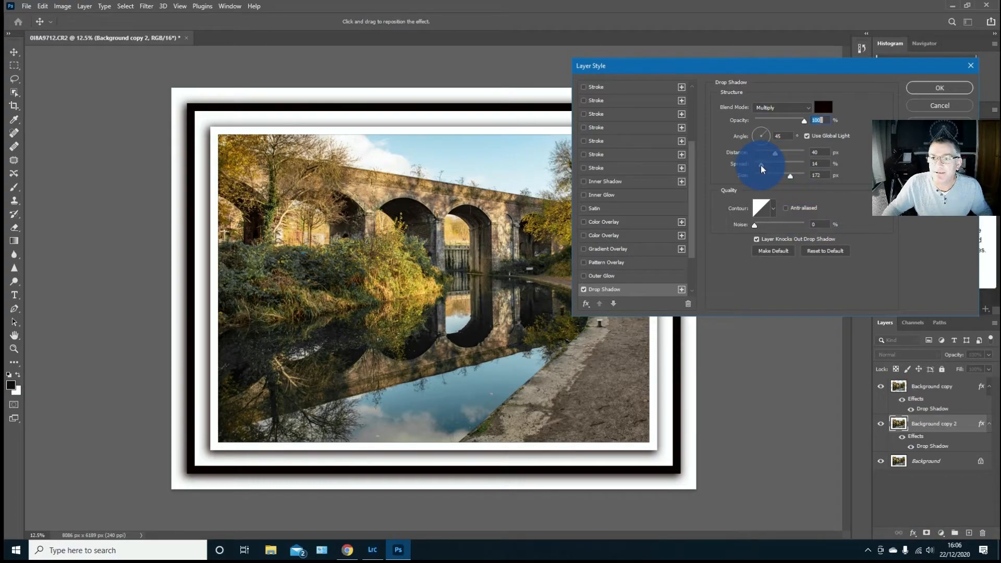
pyautogui.moveTo(761, 165); pyautogui.dragTo(778, 160)
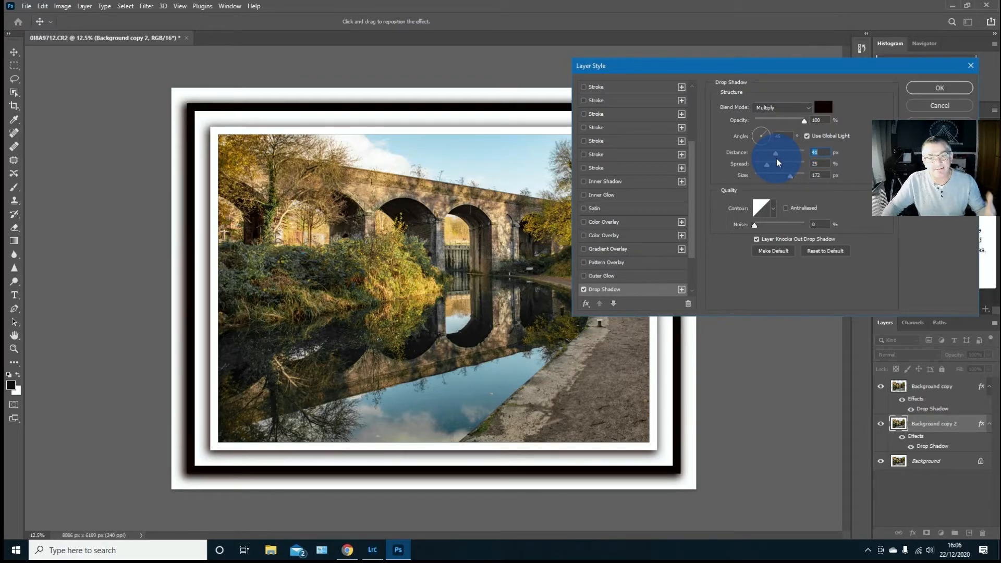
pyautogui.click(925, 89)
pyautogui.click(859, 121)
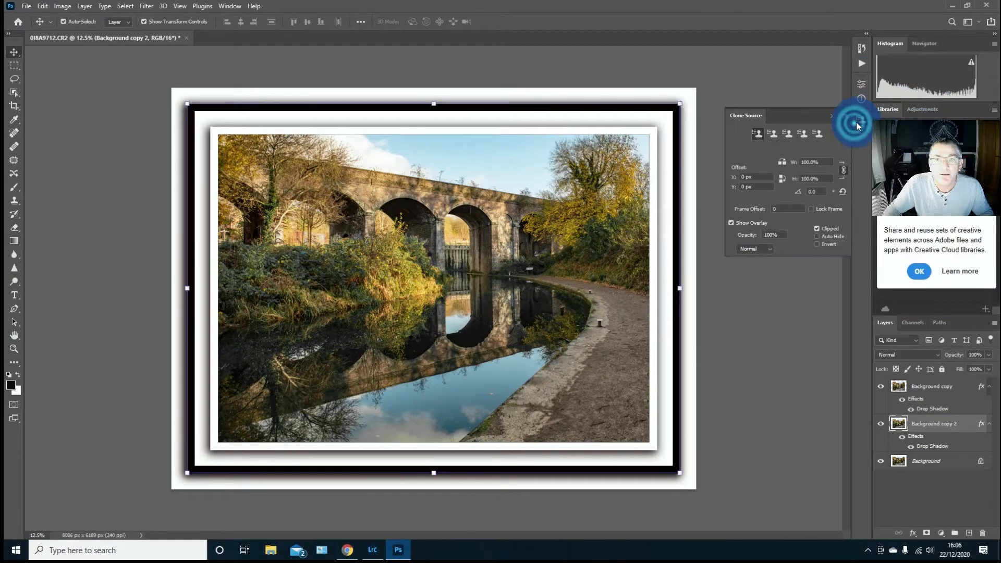
pyautogui.click(806, 78)
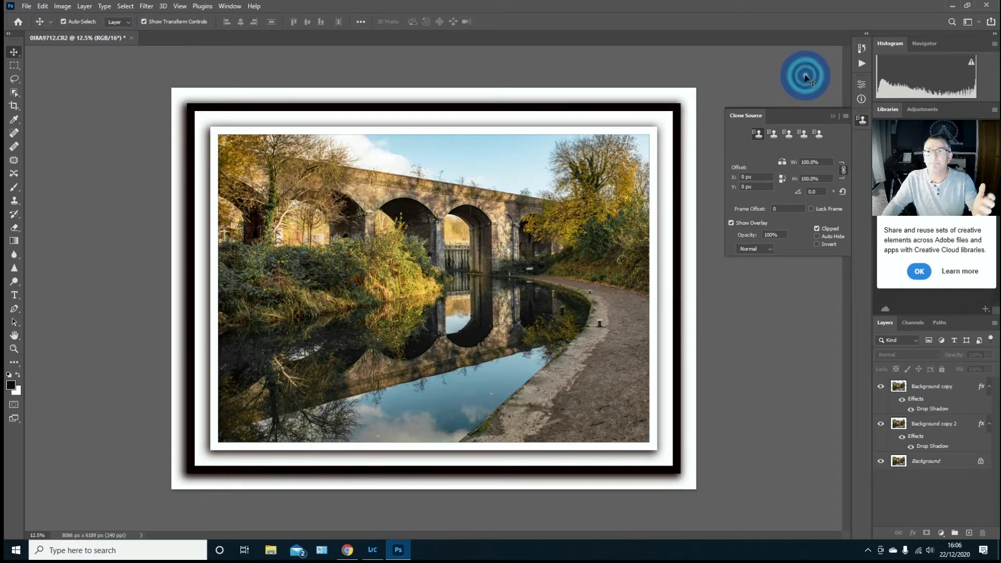
pyautogui.click(836, 116)
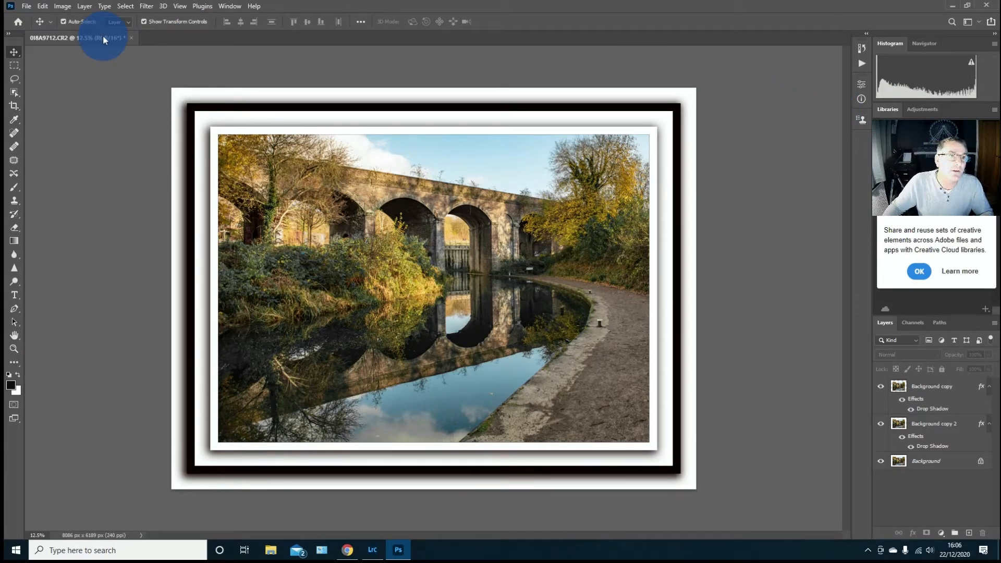
# Step: Open the photographer's signature logo PNG from the recent files and select its whole canvas for copying
pyautogui.click(26, 7)
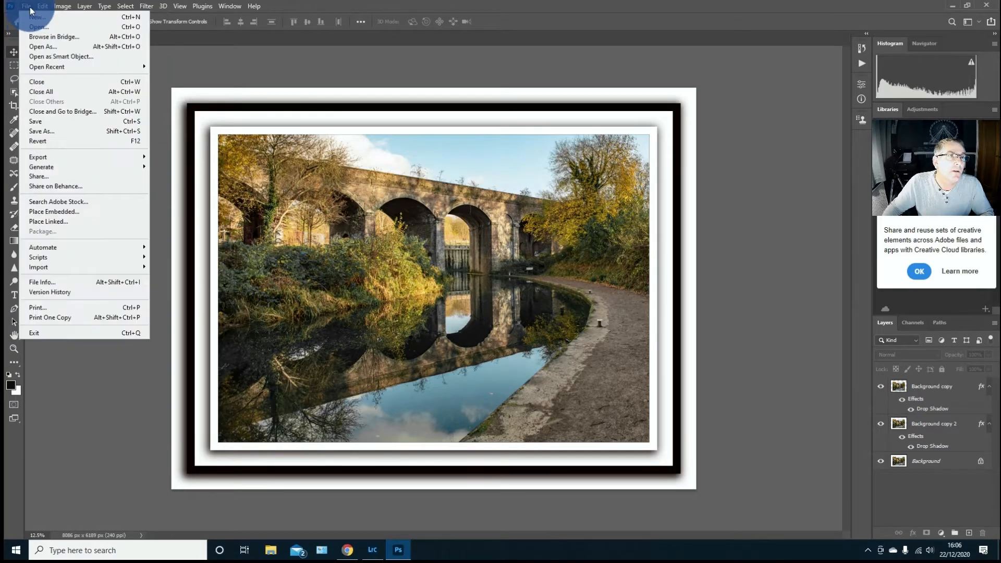
pyautogui.moveTo(29, 64)
pyautogui.click(185, 82)
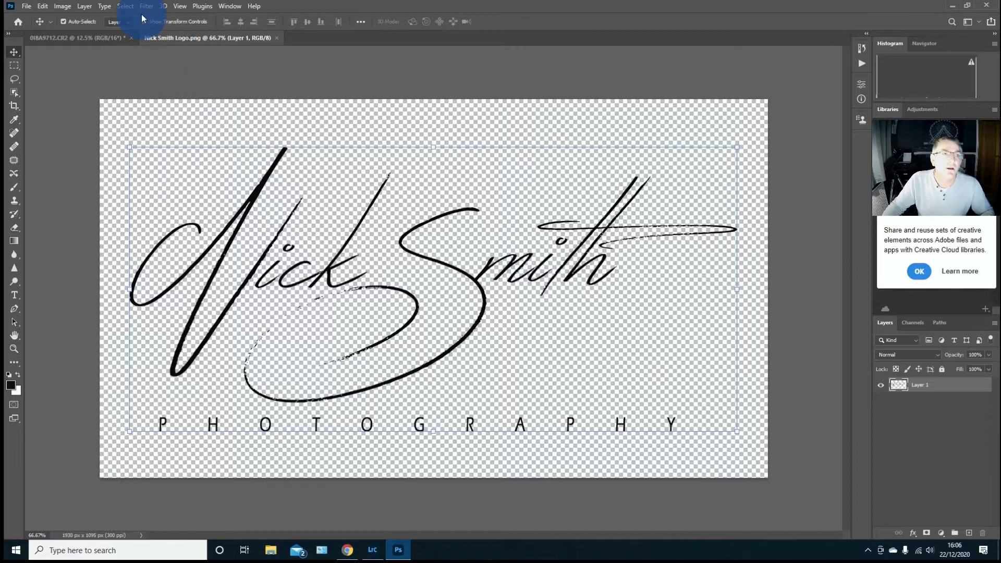
pyautogui.click(133, 7)
pyautogui.click(130, 17)
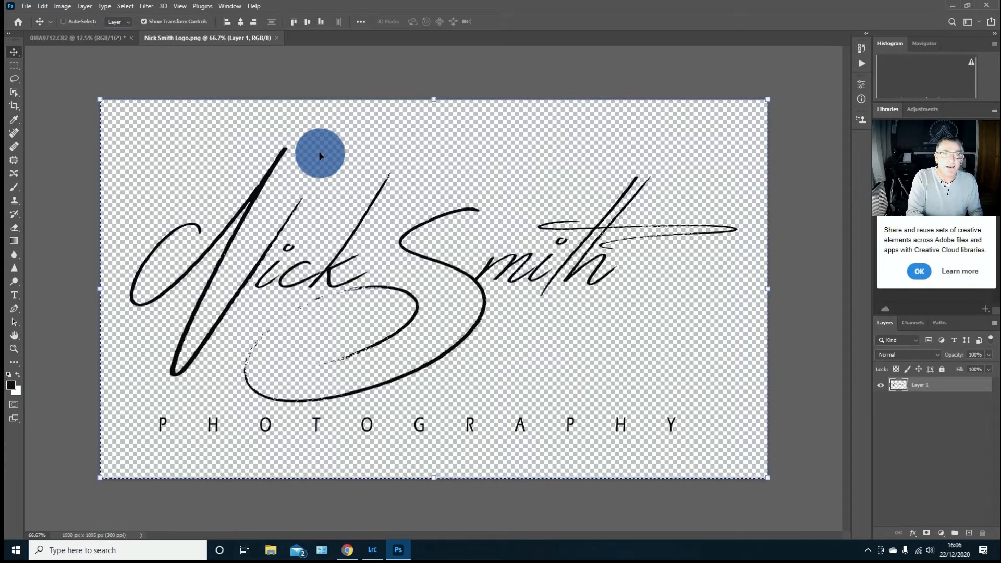
# Step: Paste the copied logo into the framed viaduct document as a new layer, accepting the colour profile conversion
pyautogui.click(91, 38)
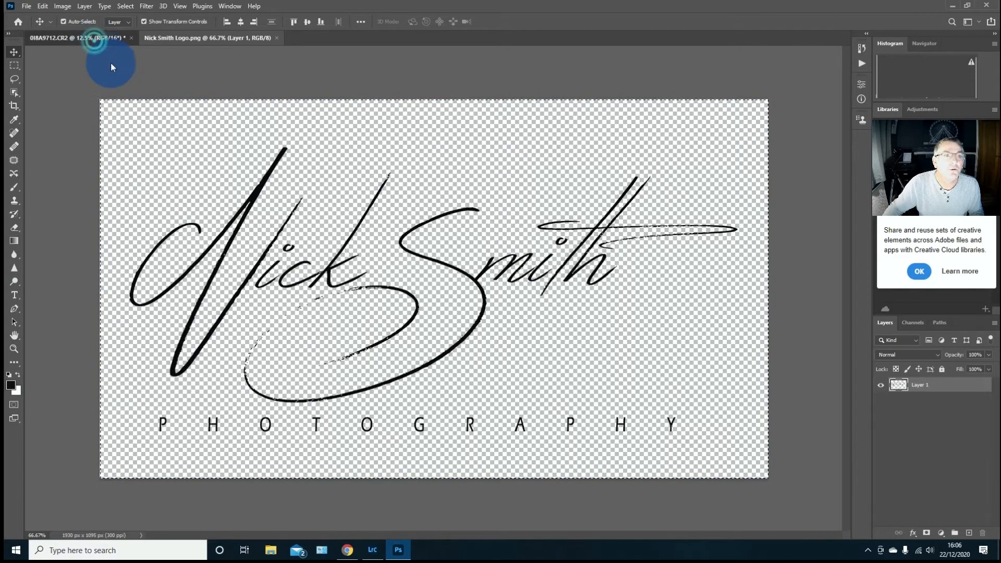
pyautogui.click(442, 186)
pyautogui.hotkey('ctrl', 'v')
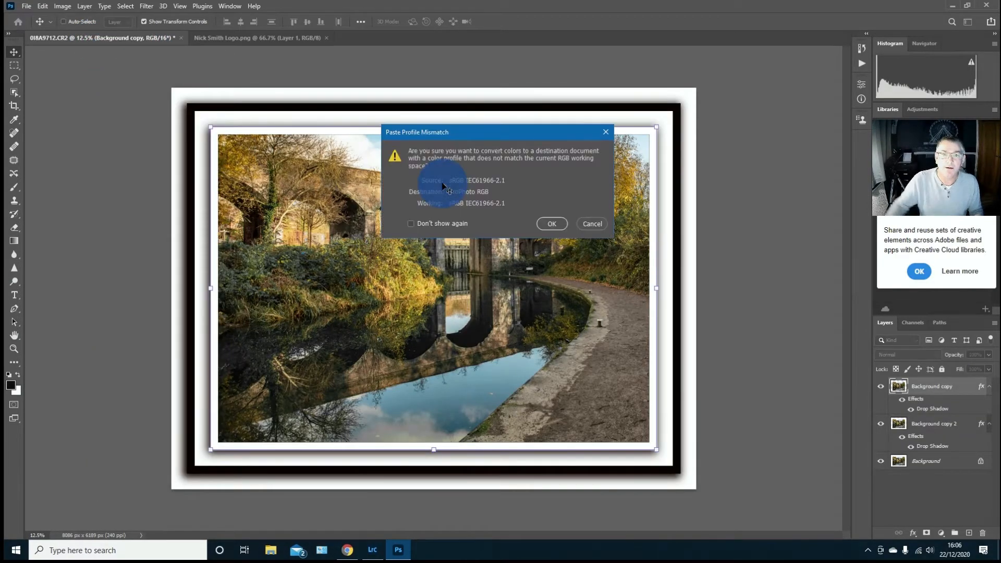
pyautogui.click(549, 224)
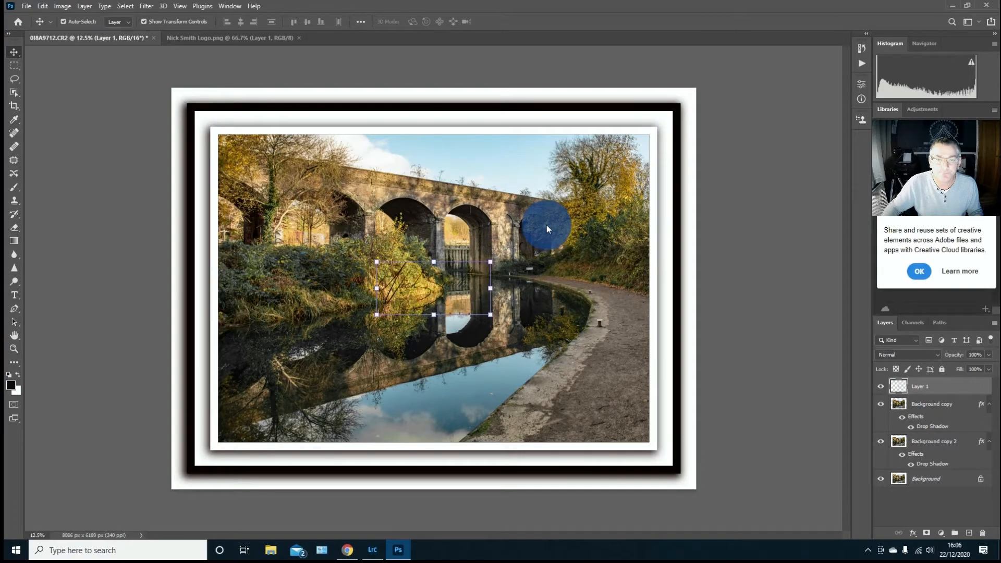
# Step: Scale the logo to about 24% width and 23% height, centre it in the inner white border below the photo and apply the transform
pyautogui.moveTo(497, 268); pyautogui.dragTo(448, 453)
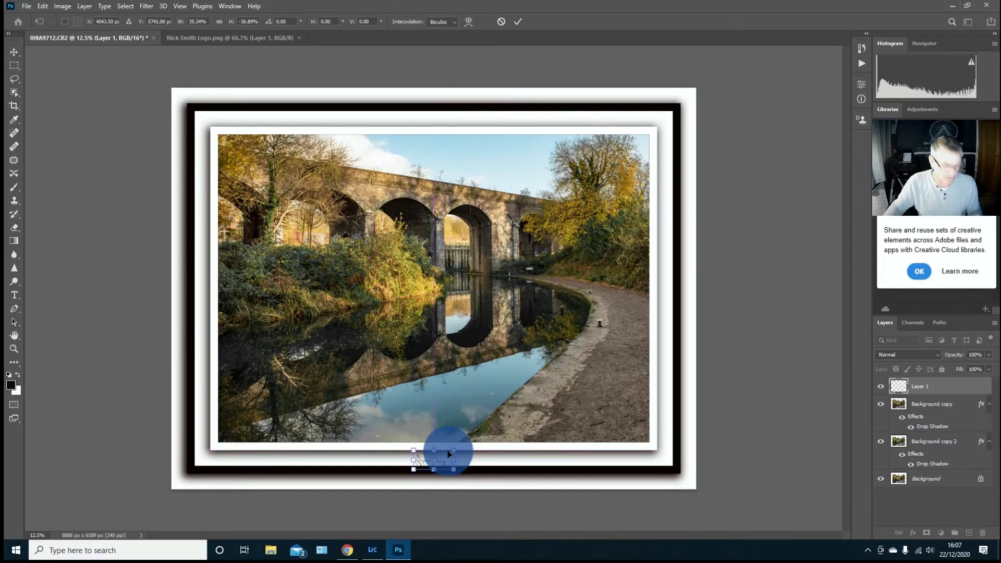
pyautogui.hotkey('ctrl', '+')
pyautogui.hotkey('ctrl', '+')
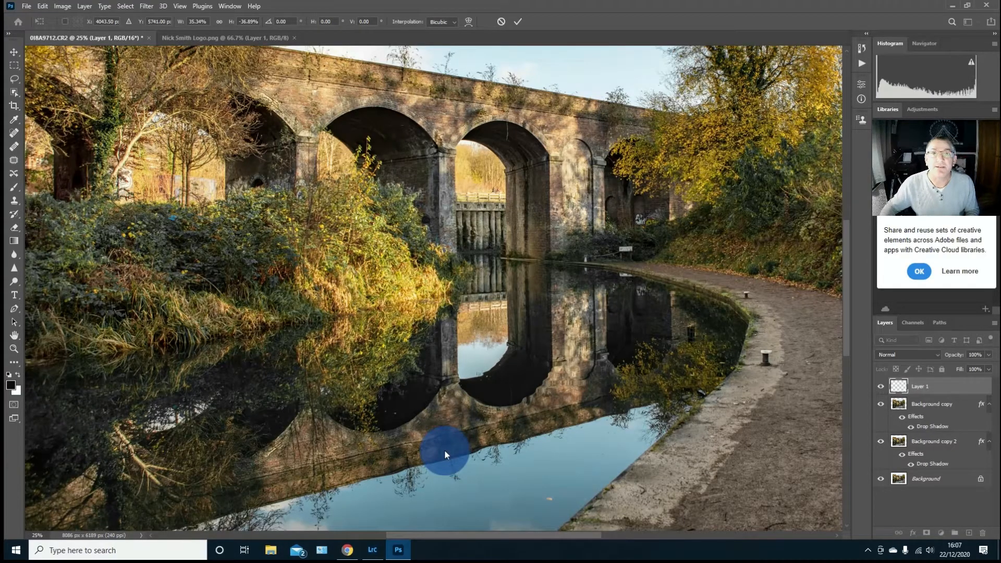
pyautogui.moveTo(446, 447); pyautogui.dragTo(458, 161)
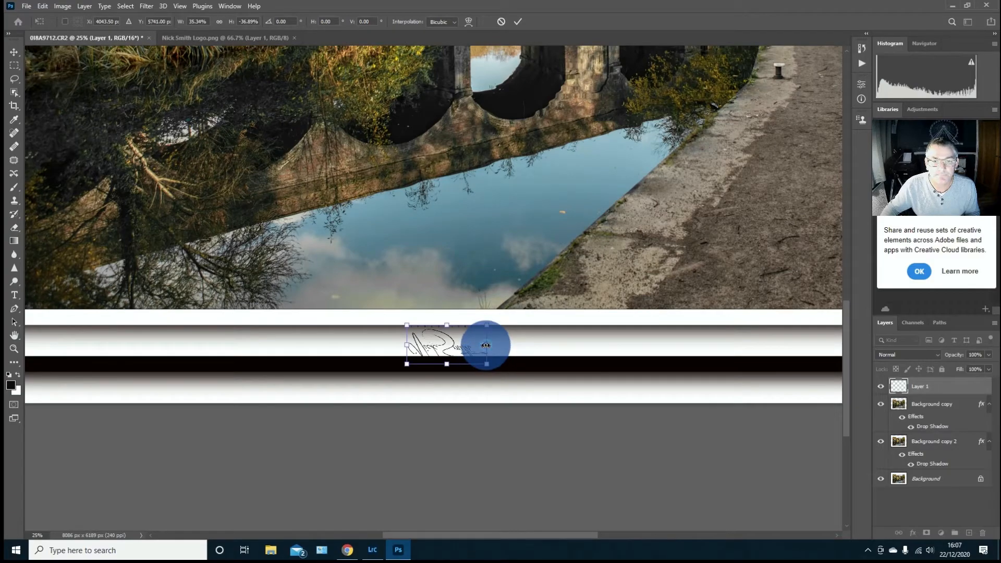
pyautogui.moveTo(486, 345); pyautogui.dragTo(441, 346)
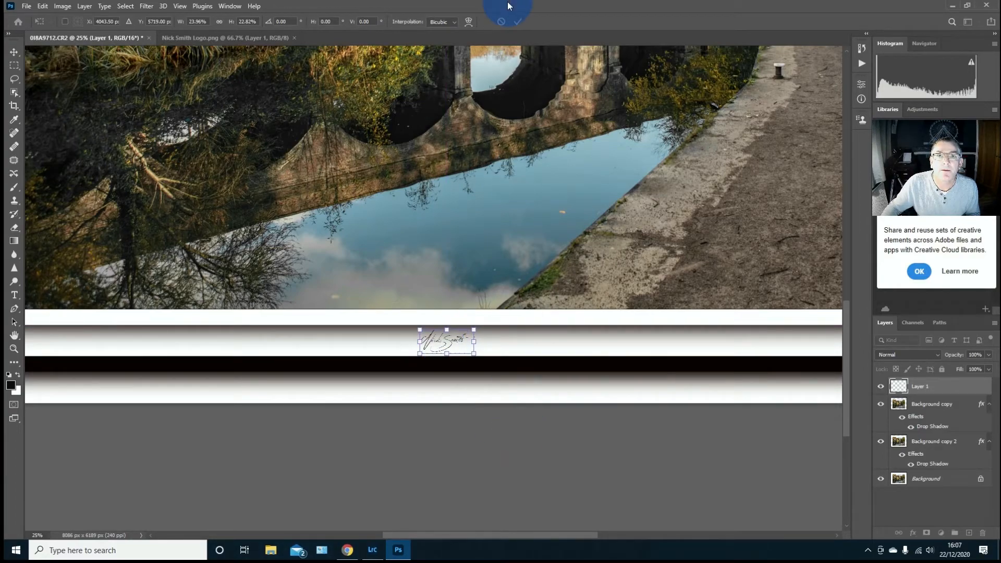
pyautogui.click(521, 23)
pyautogui.click(668, 458)
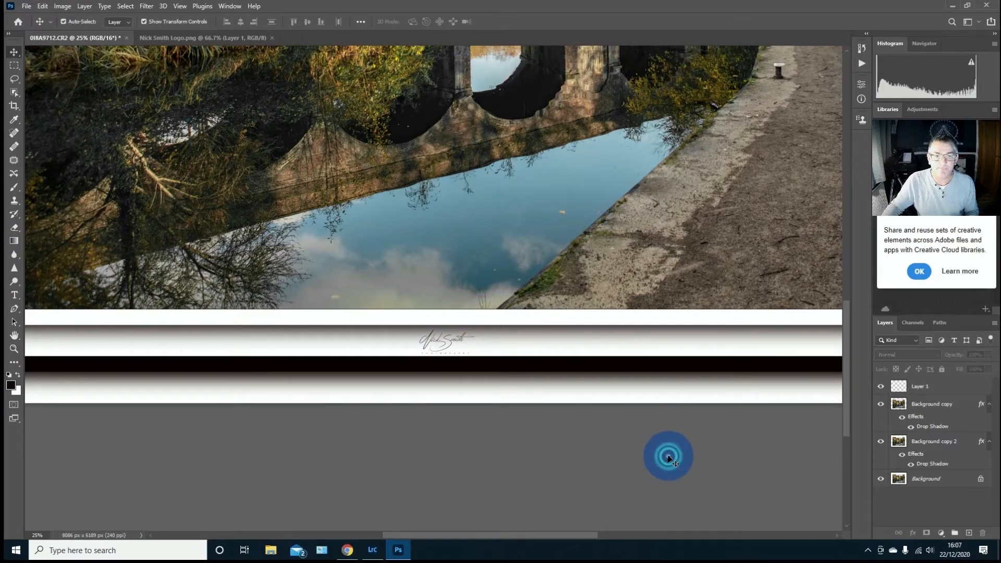
# Step: Flatten all layers of the framed viaduct document into a single image
pyautogui.hotkey('ctrl', '-')
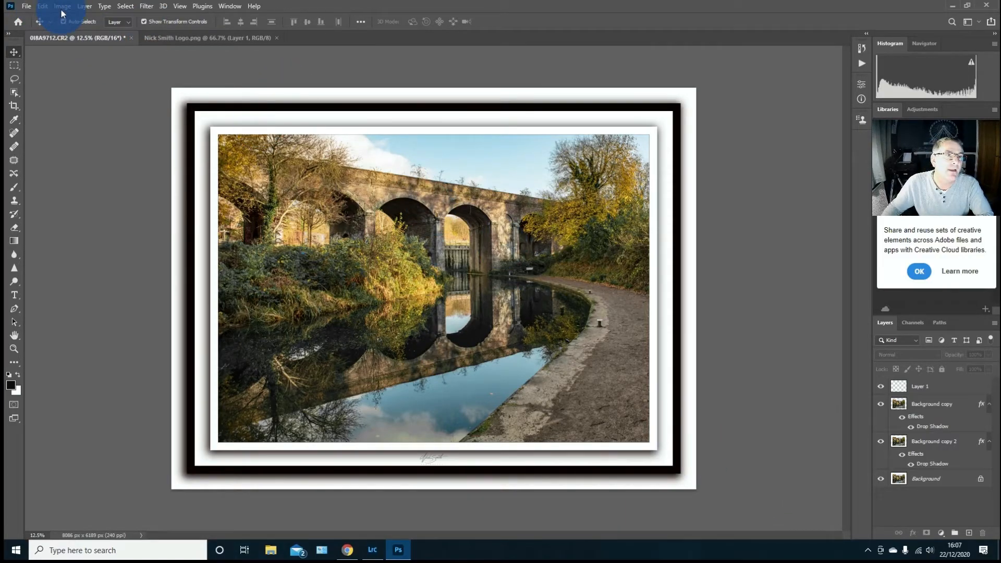
pyautogui.click(84, 7)
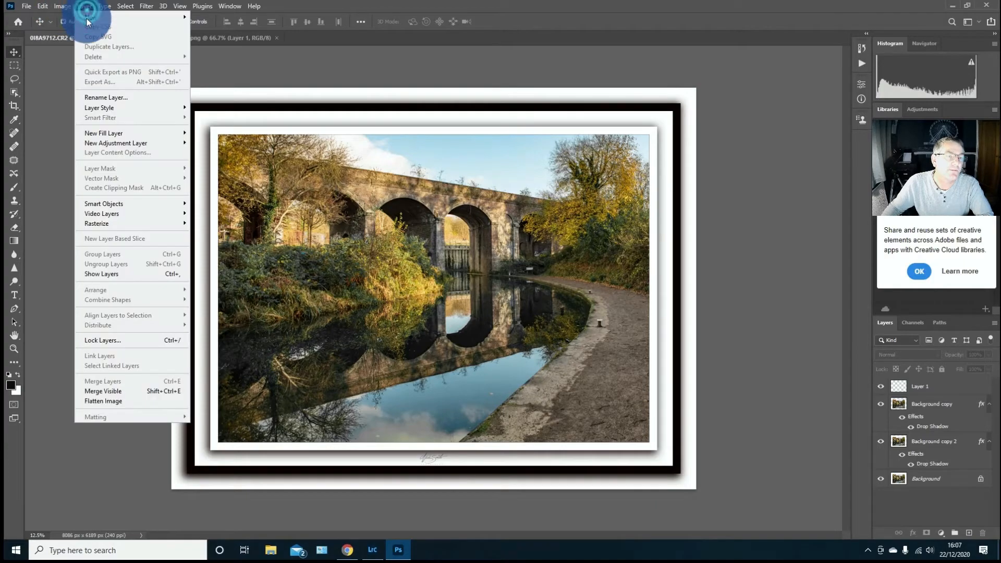
pyautogui.click(97, 399)
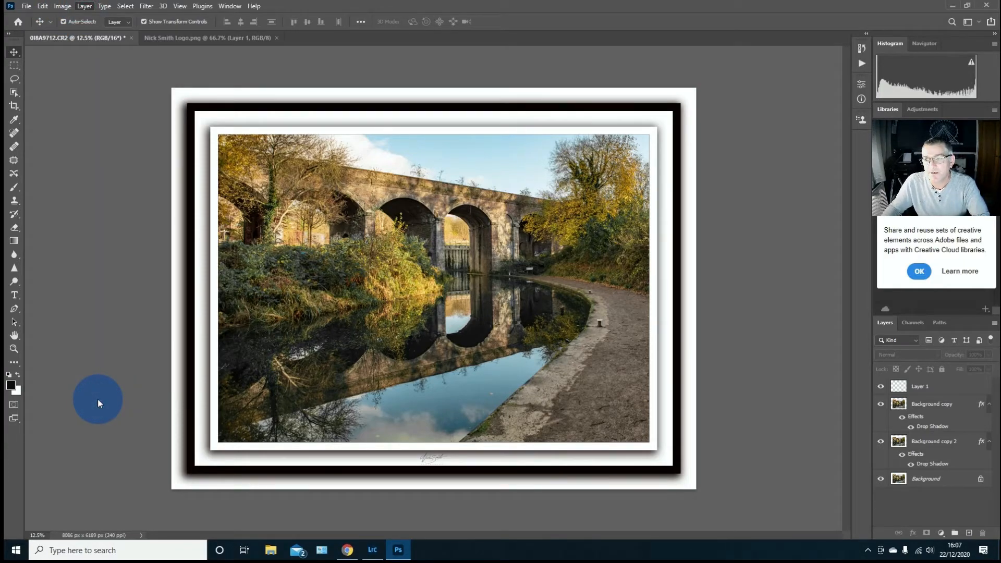